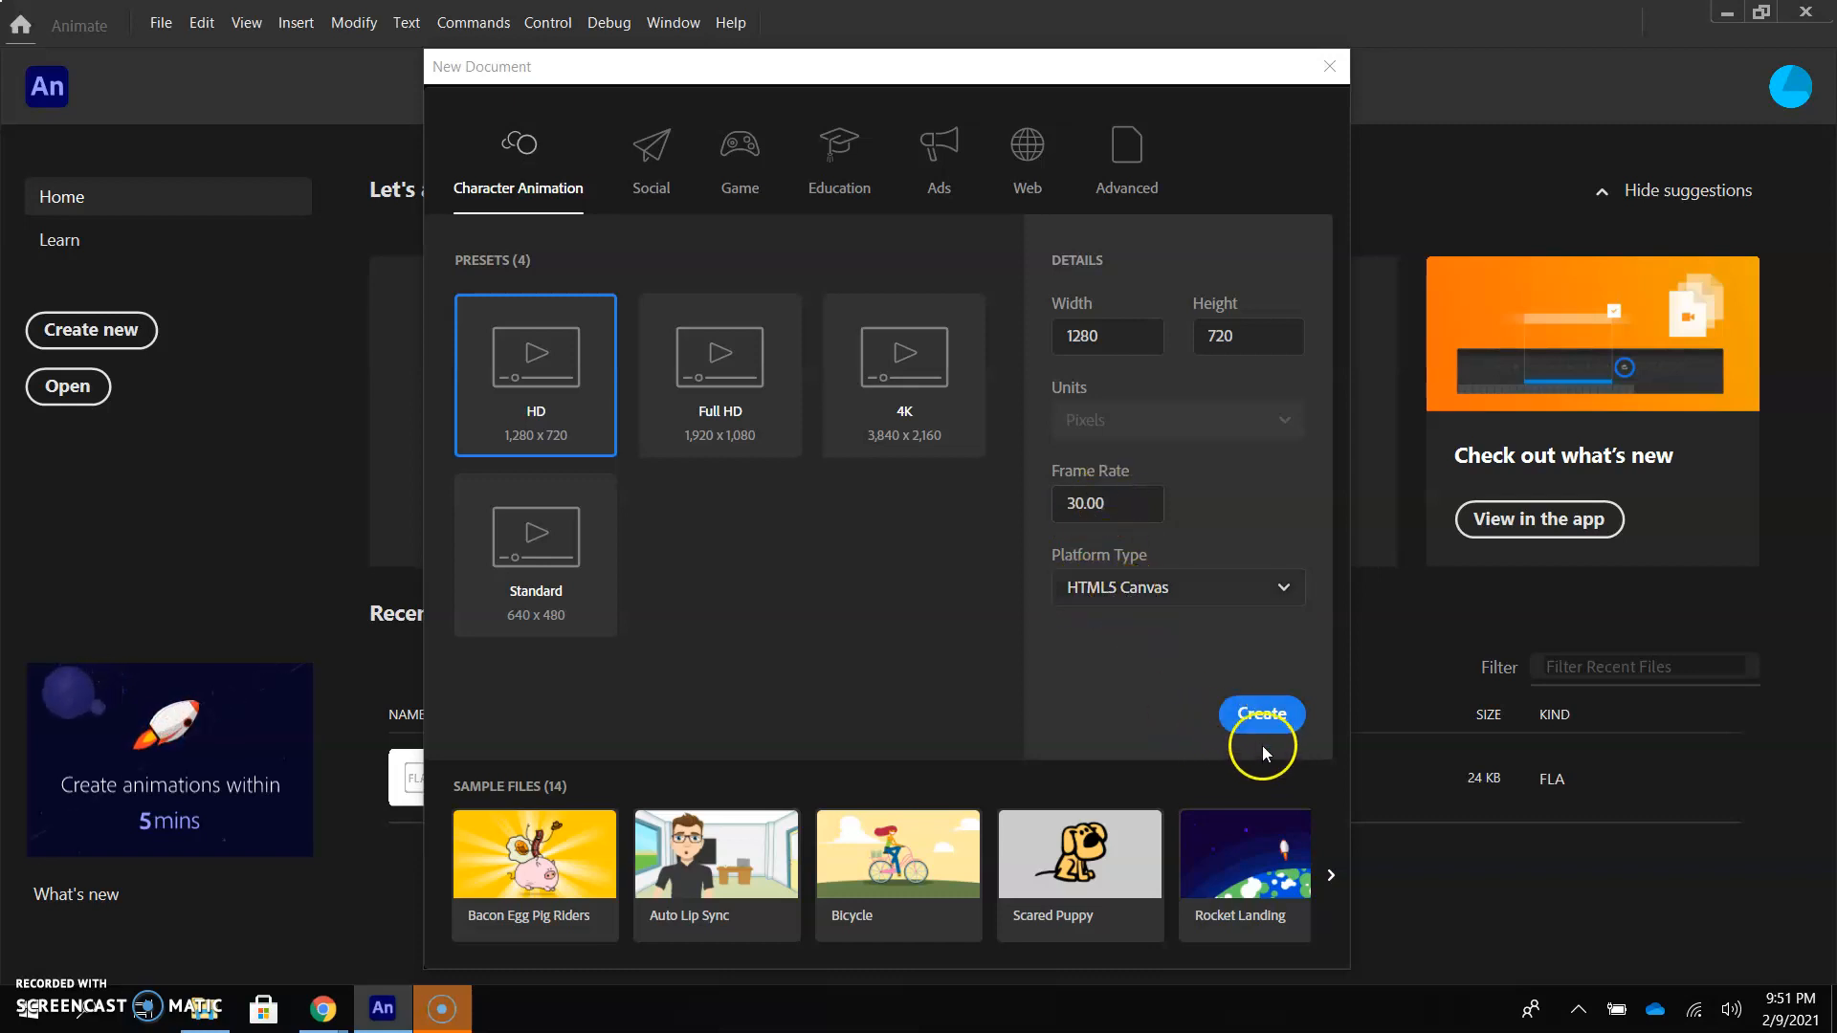
- Create an HD HTML5 Canvas document of 1280 x 720 pixels at 30 fps and fit its stage in the window
{"action": "left_click", "coordinate": [1261, 713]}
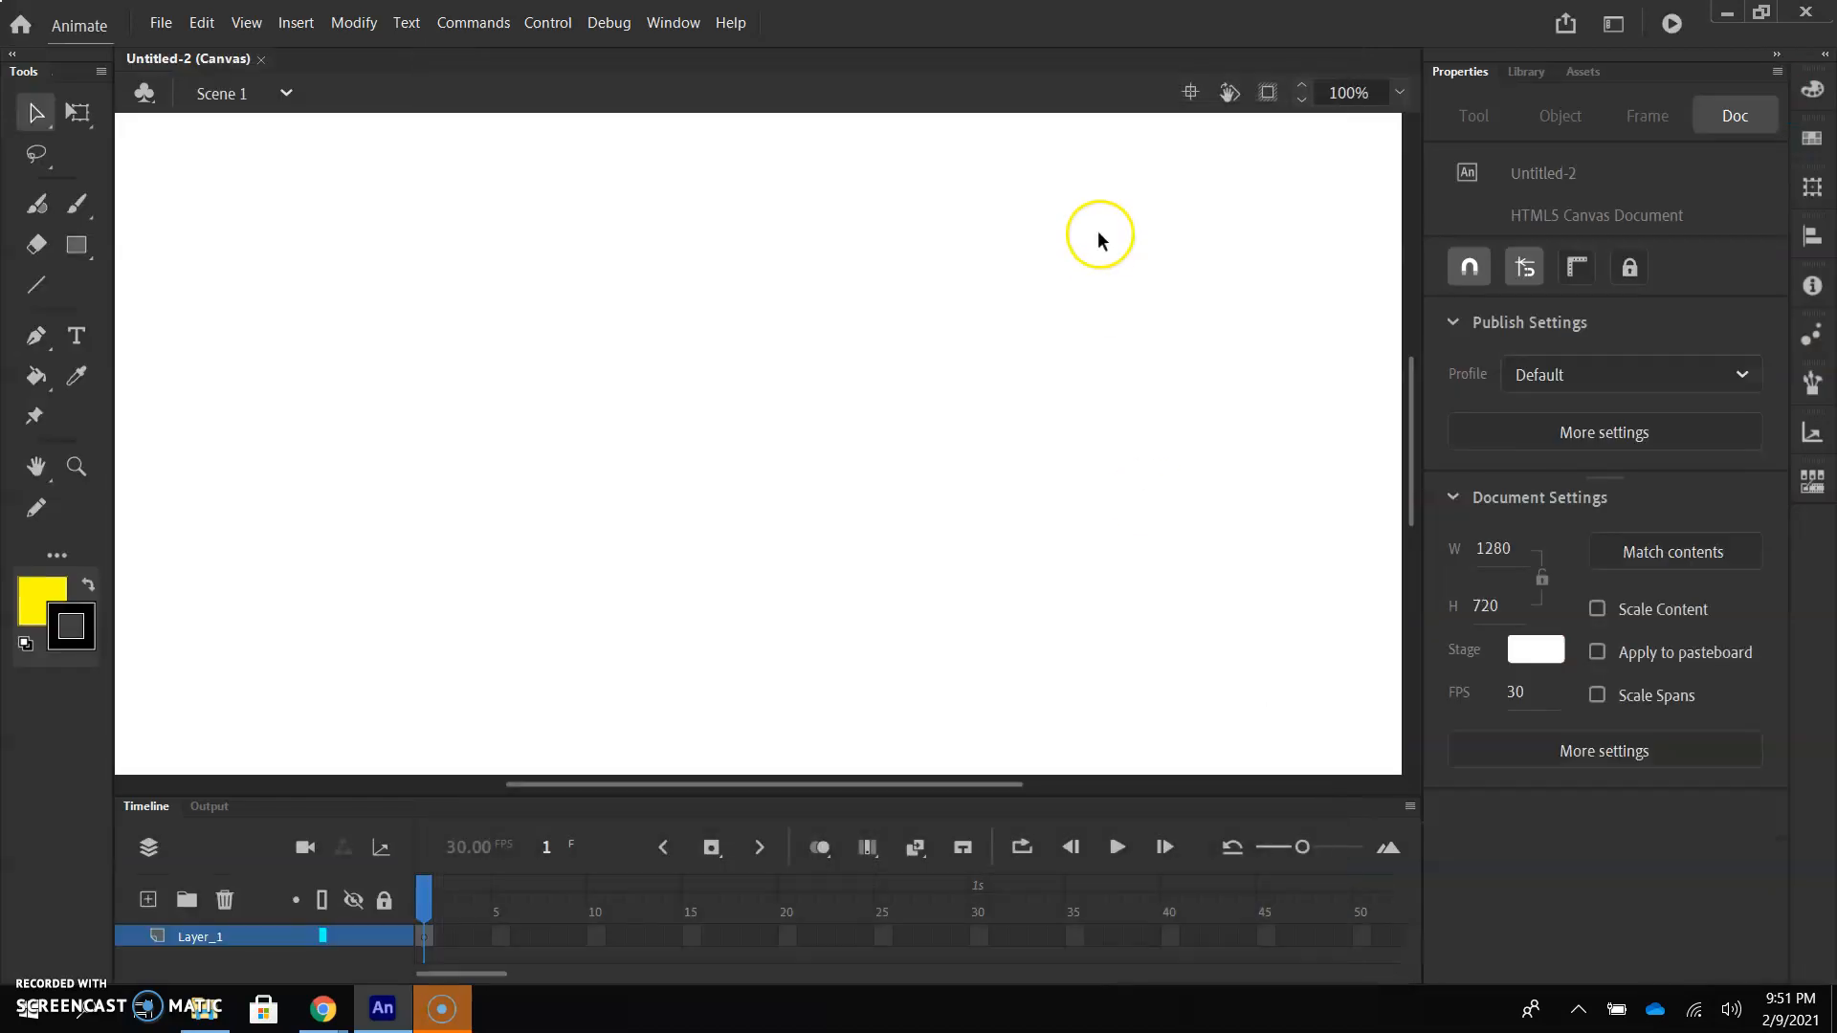
{"action": "left_click", "coordinate": [1399, 93]}
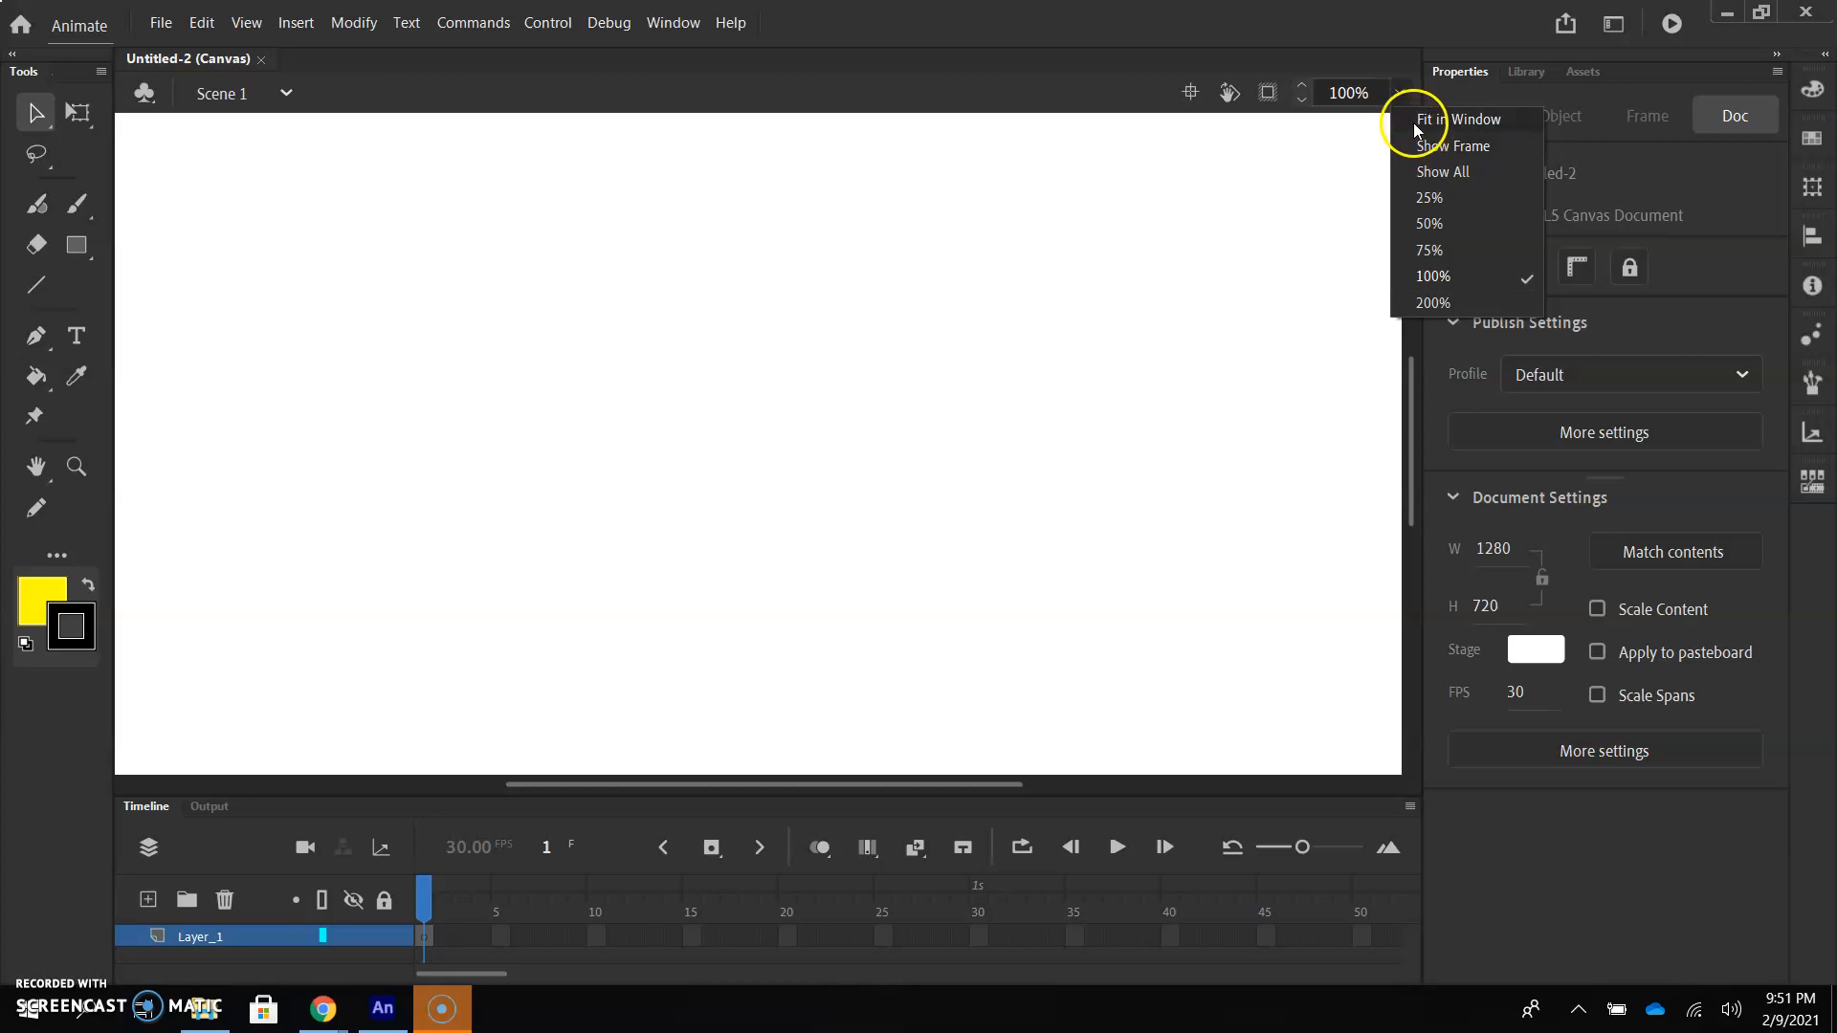
{"action": "left_click", "coordinate": [1414, 120]}
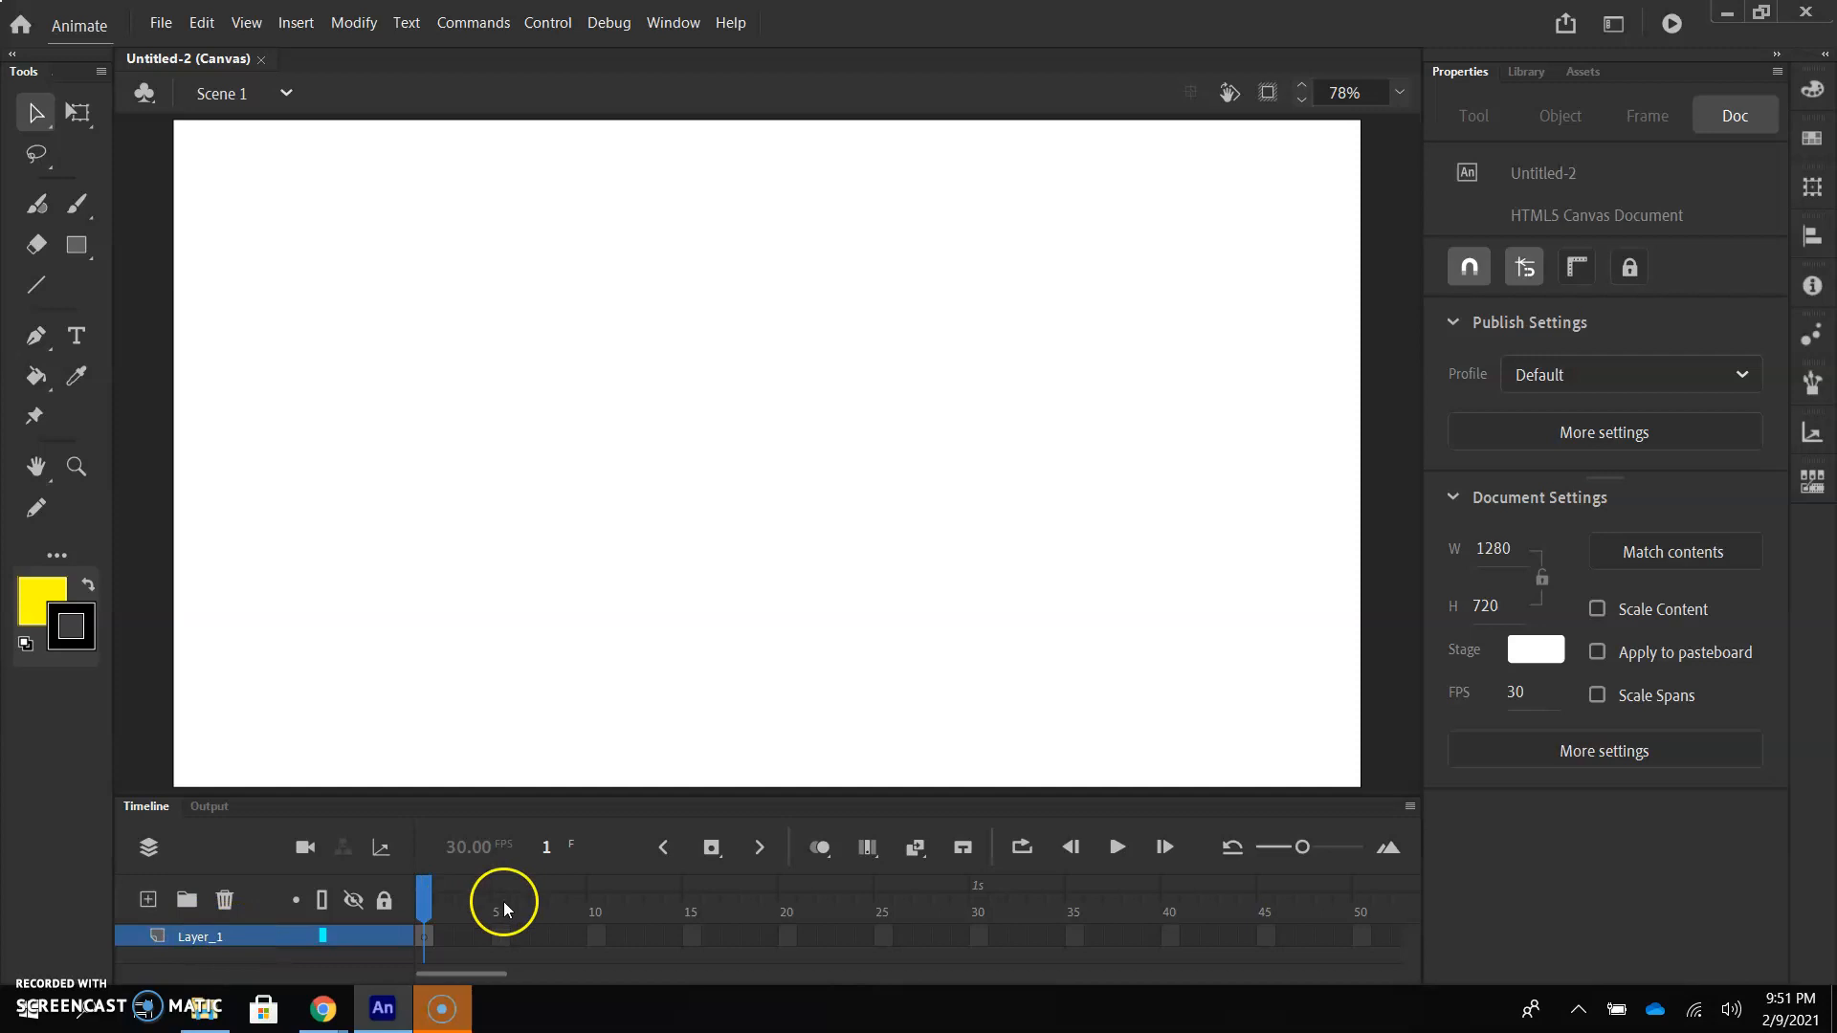
- Rename Layer_1 as Motion Tween, accepting the automatic adjustment of the name
{"action": "double_click", "coordinate": [209, 939]}
{"action": "type", "text": "Motio"}
{"action": "type", "text": "n Tween"}
{"action": "key", "text": "Return"}
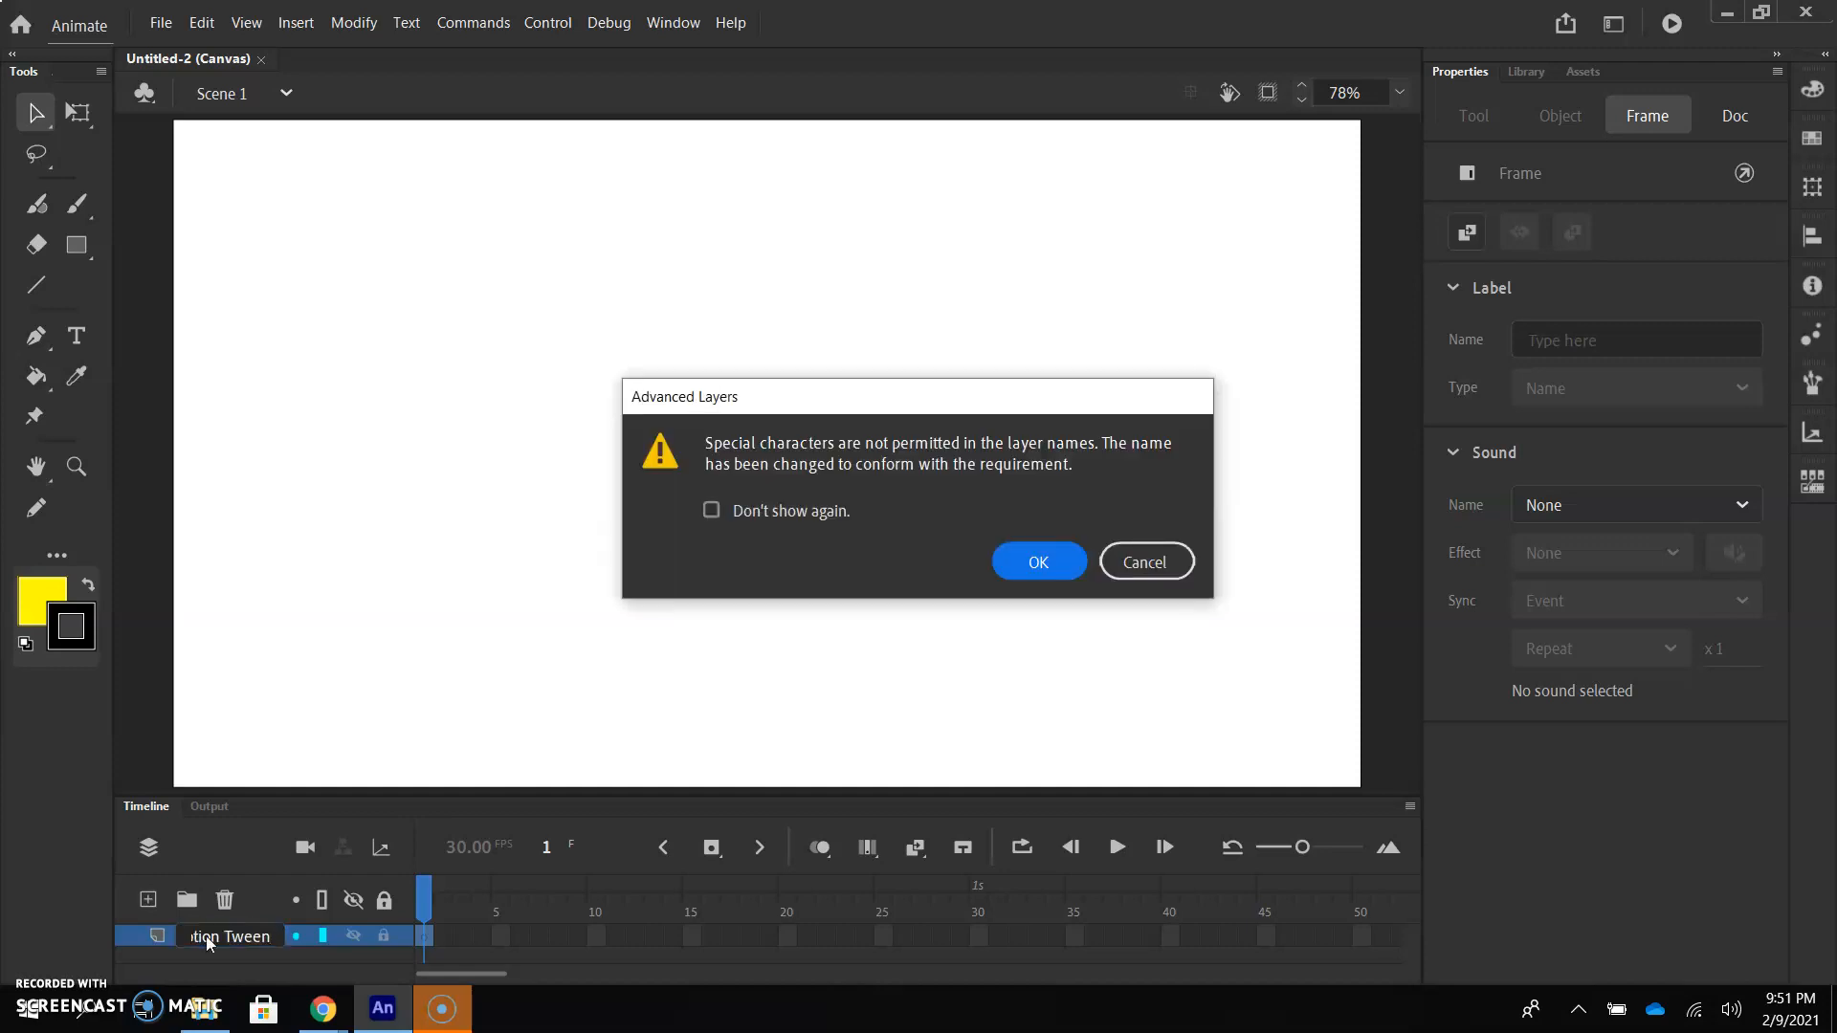
{"action": "left_click", "coordinate": [1016, 562]}
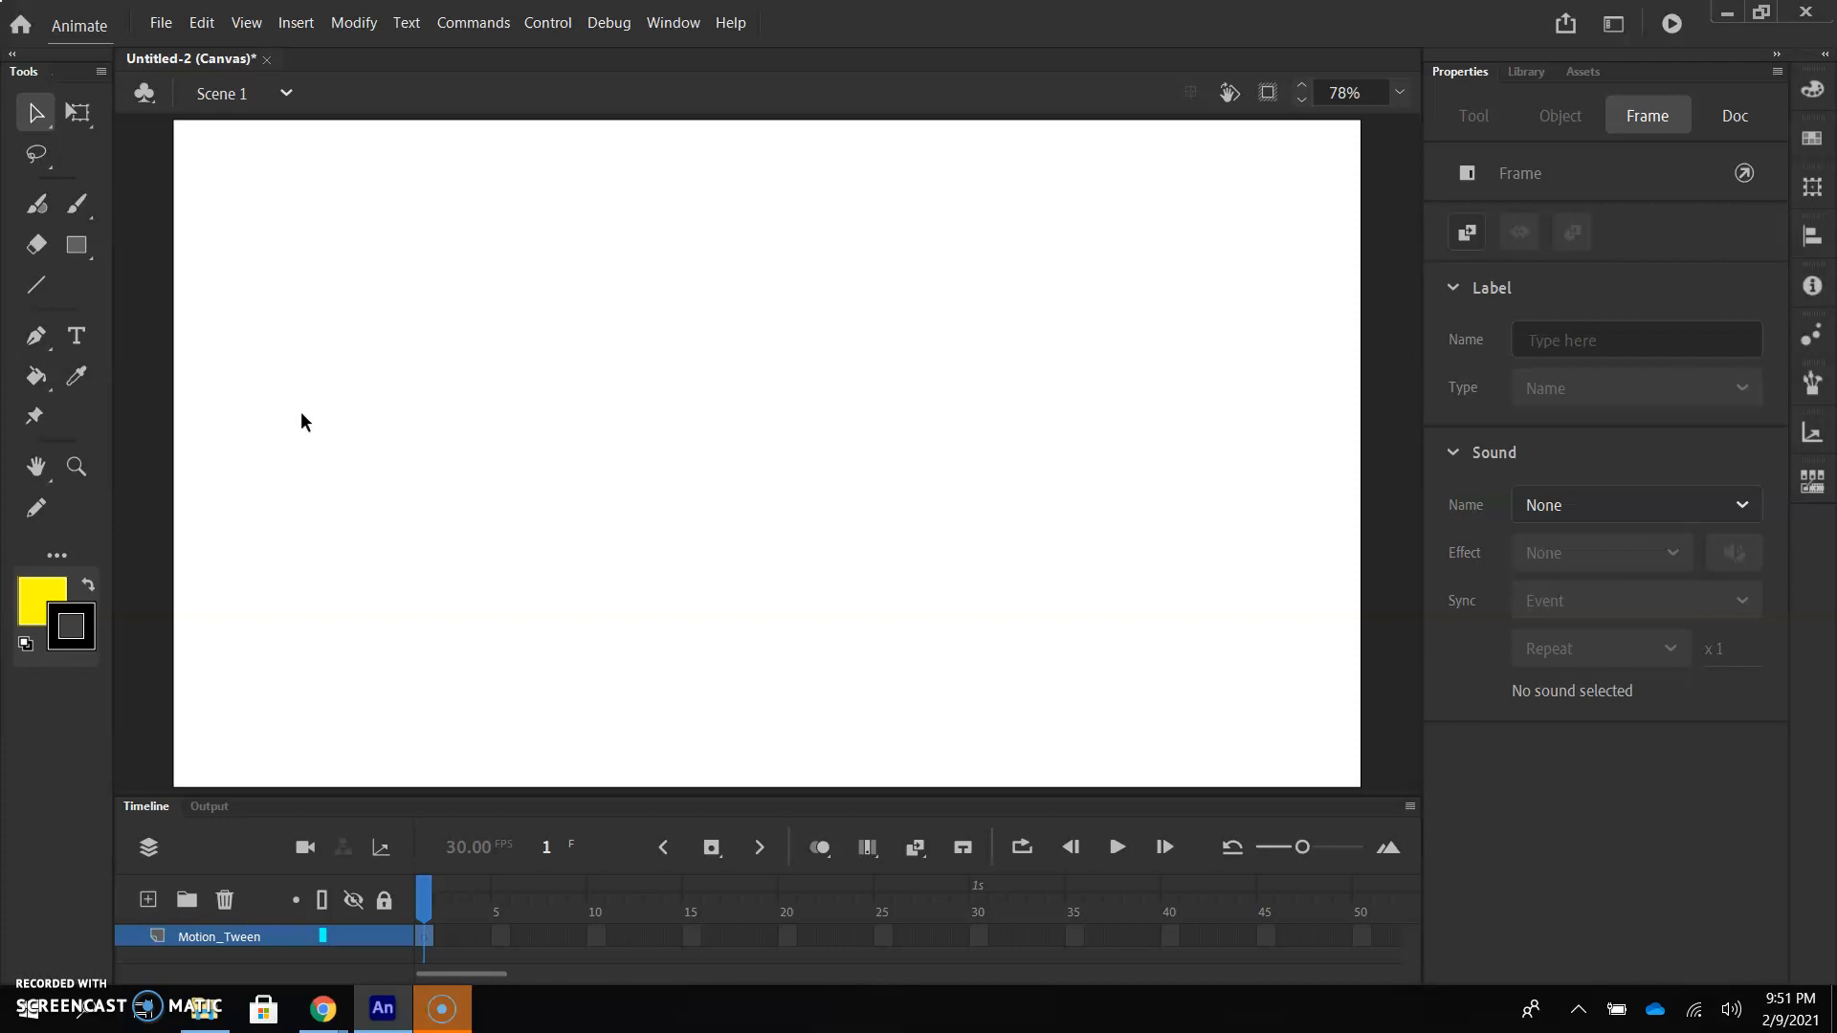
- Draw a circle about 153 pixels wide near the stage's upper-left corner in object drawing mode, with a blue radial gradient fill and no stroke
{"action": "left_click_drag", "start_coordinate": [77, 245], "coordinate": [174, 320]}
{"action": "left_click", "coordinate": [1500, 347]}
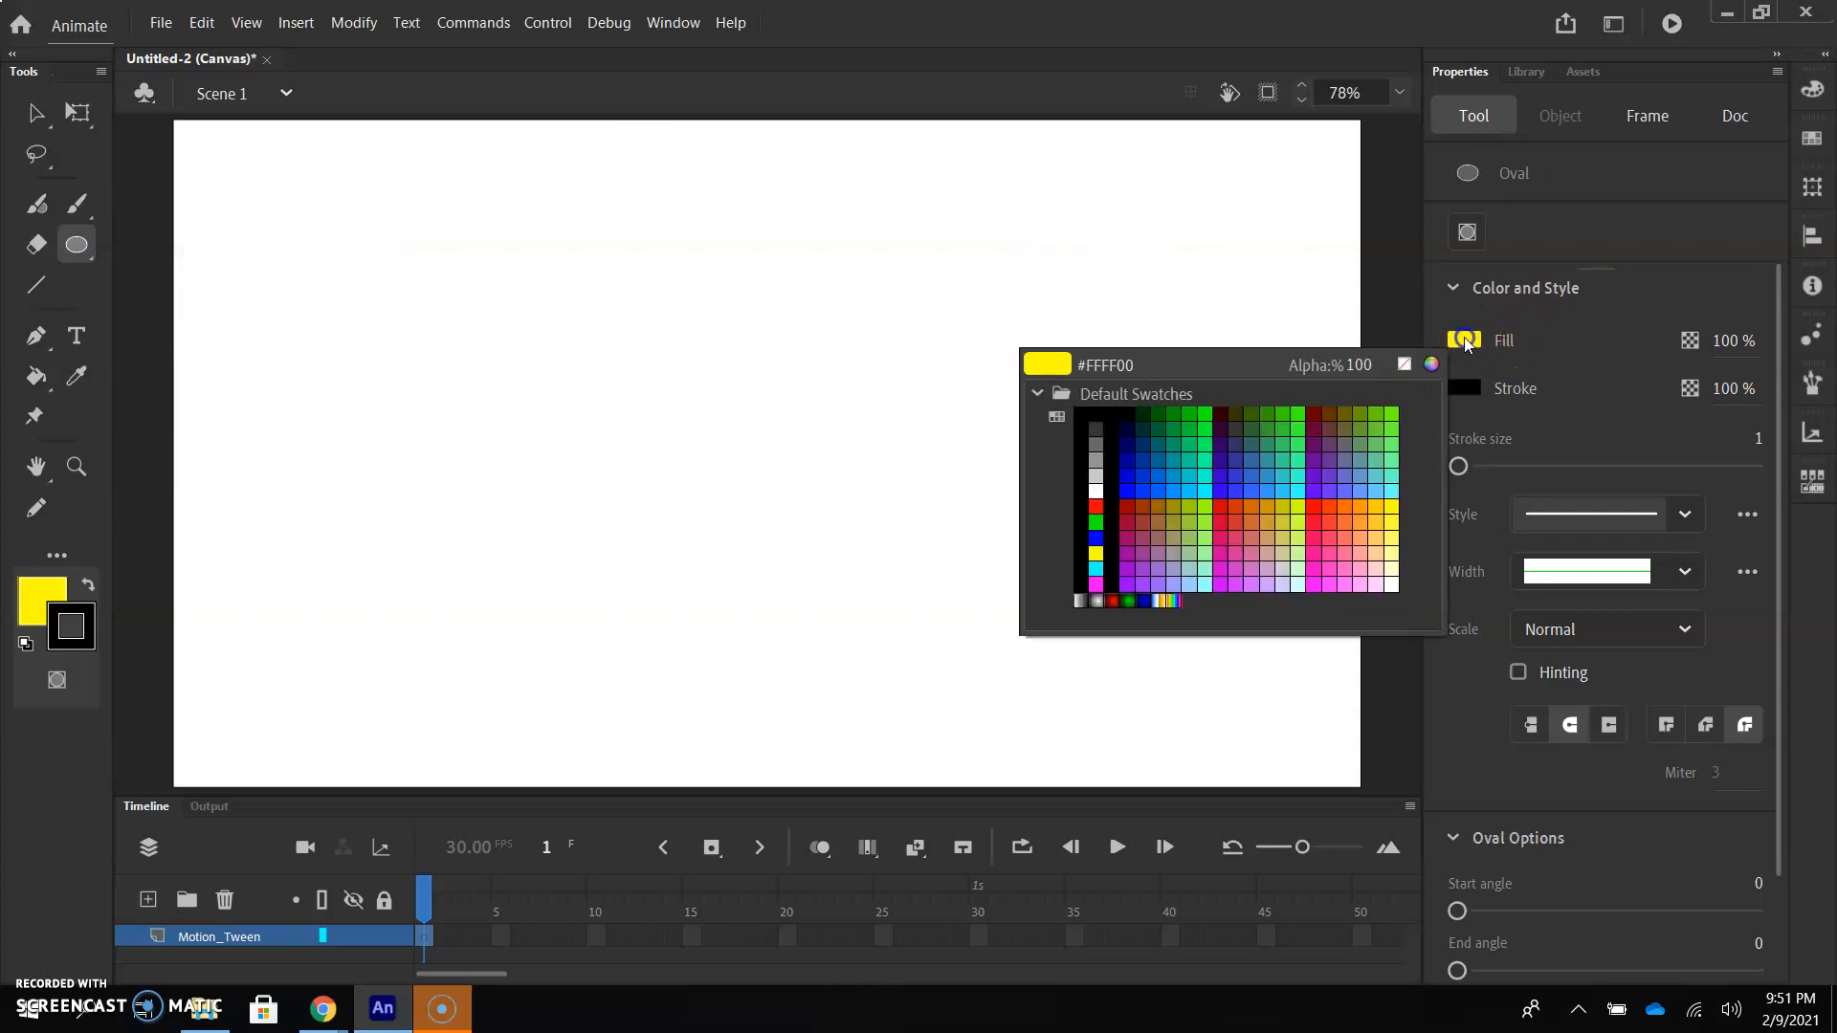
{"action": "left_click", "coordinate": [1147, 599]}
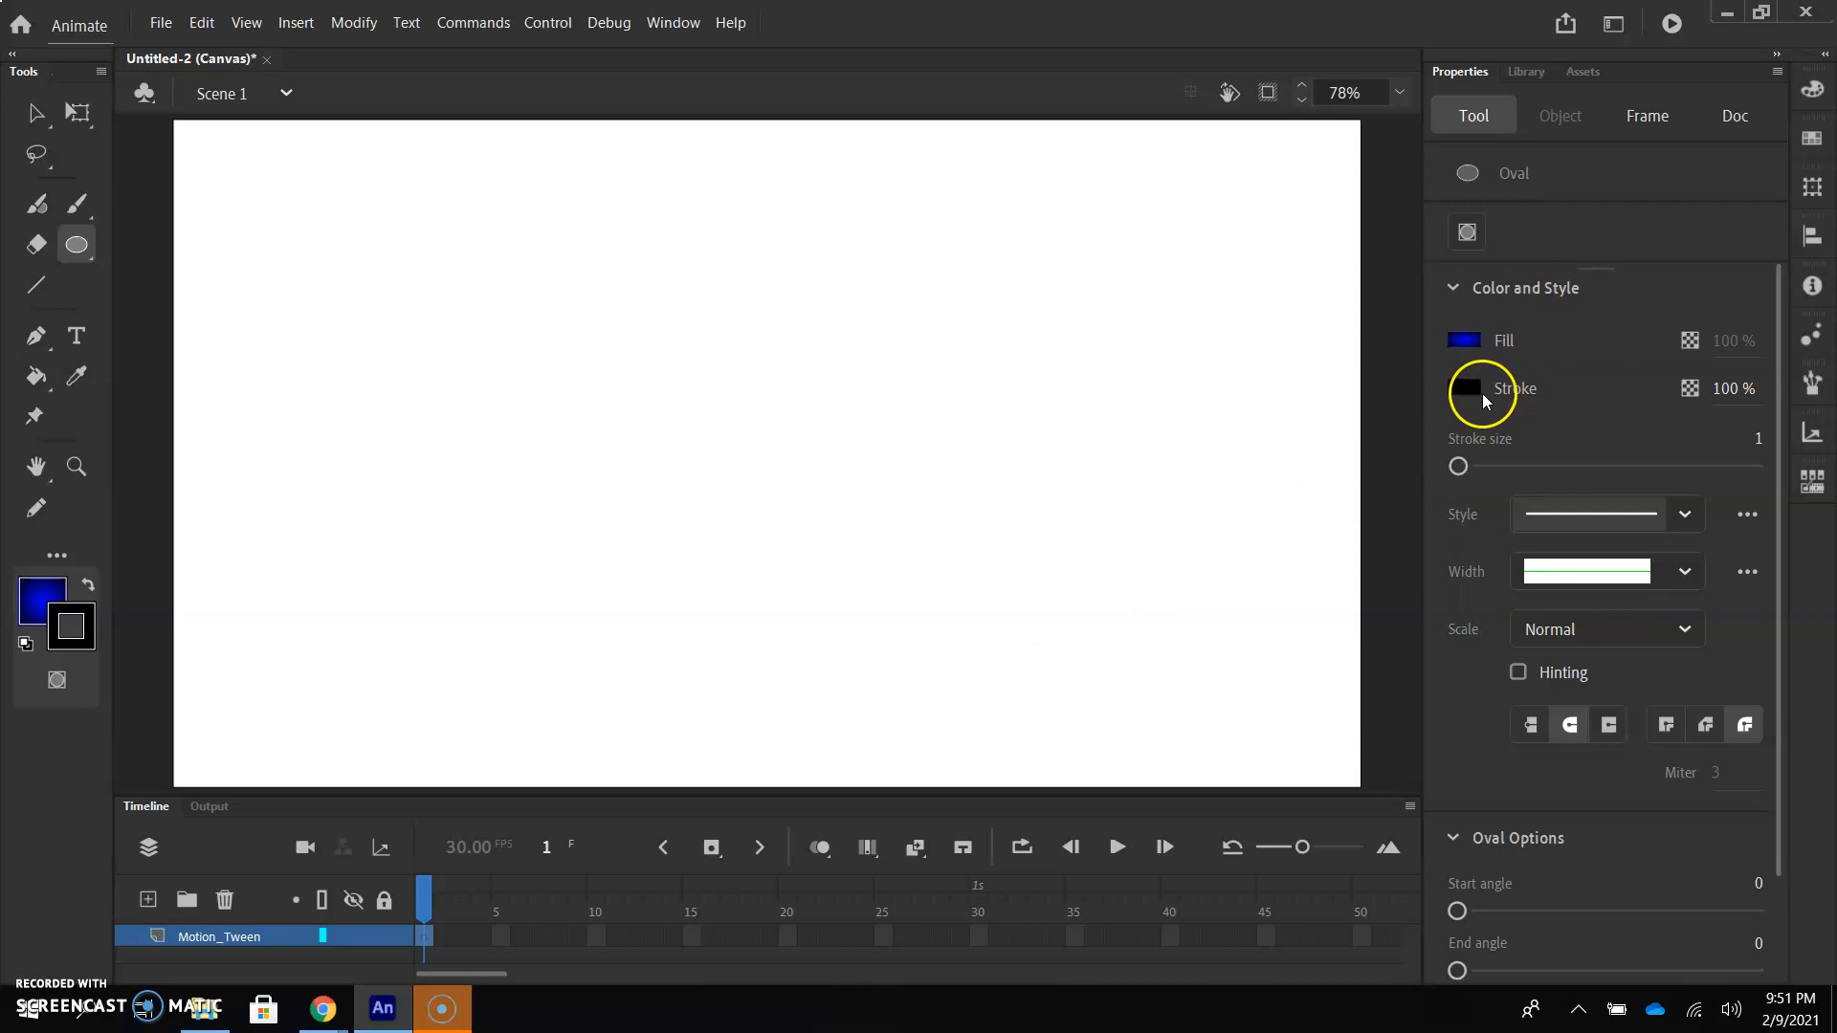
{"action": "left_click", "coordinate": [1470, 387]}
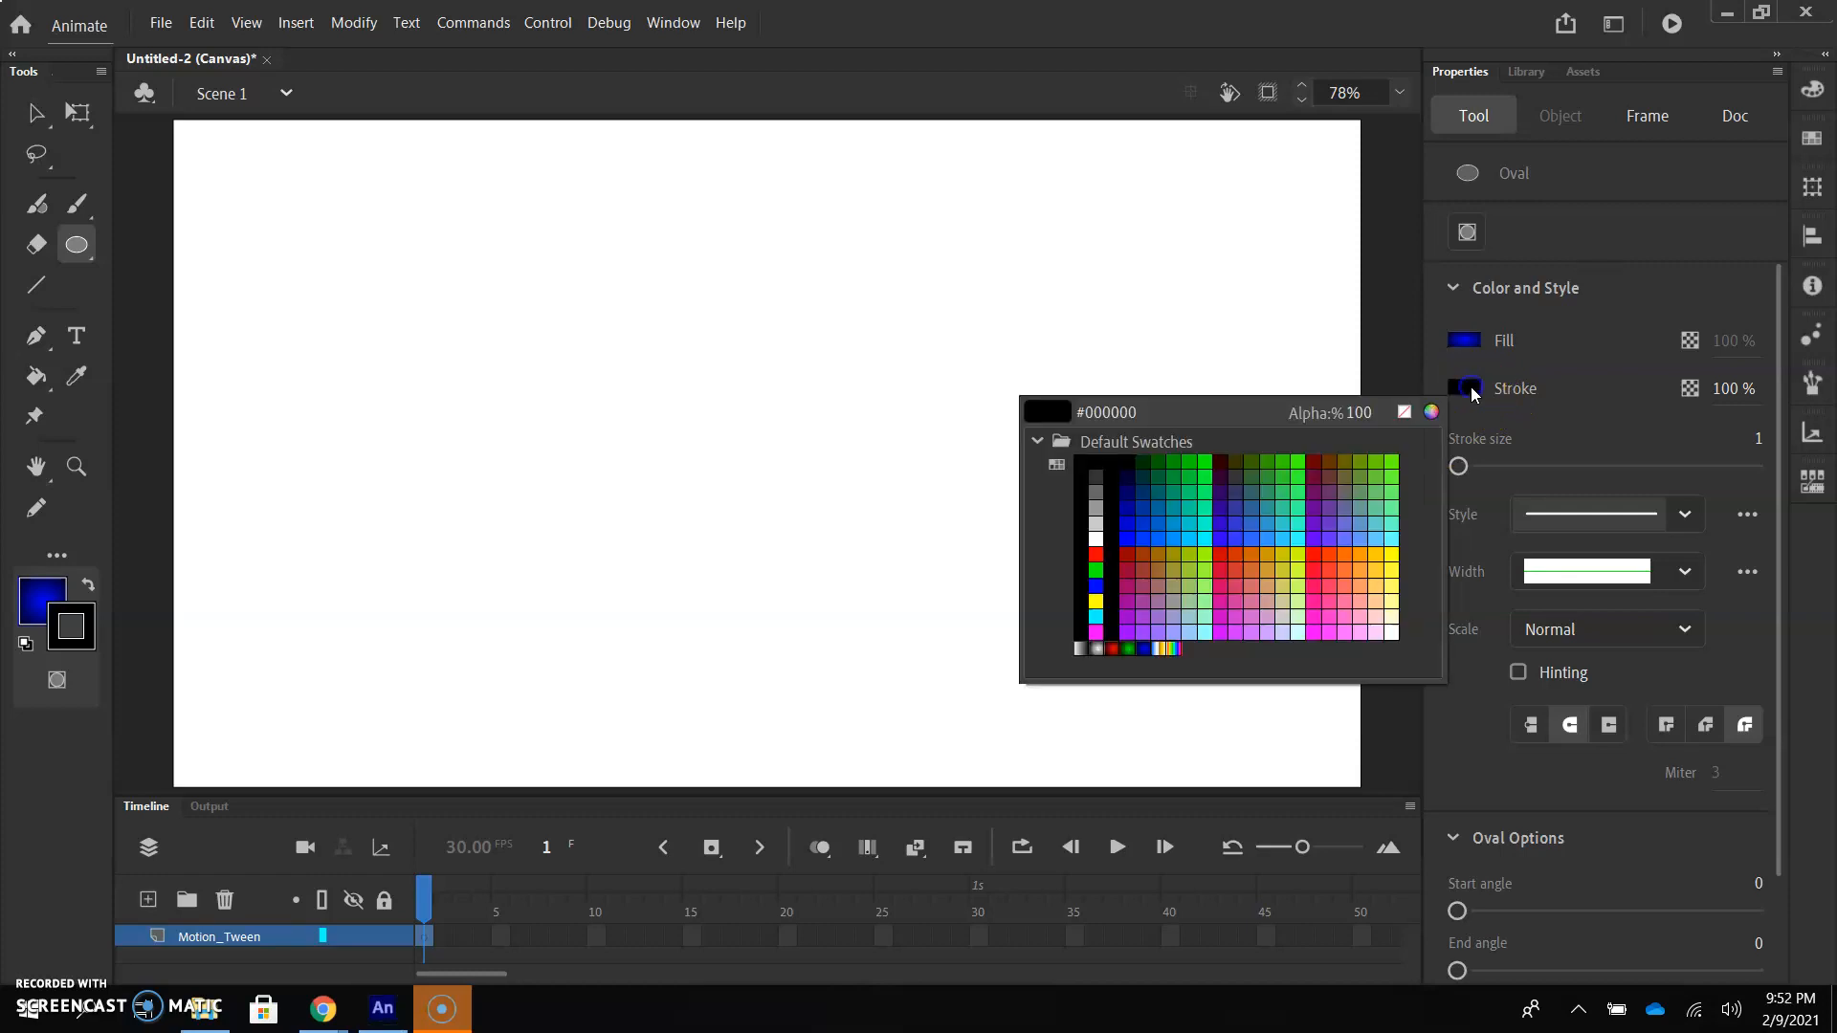
{"action": "left_click", "coordinate": [1403, 413]}
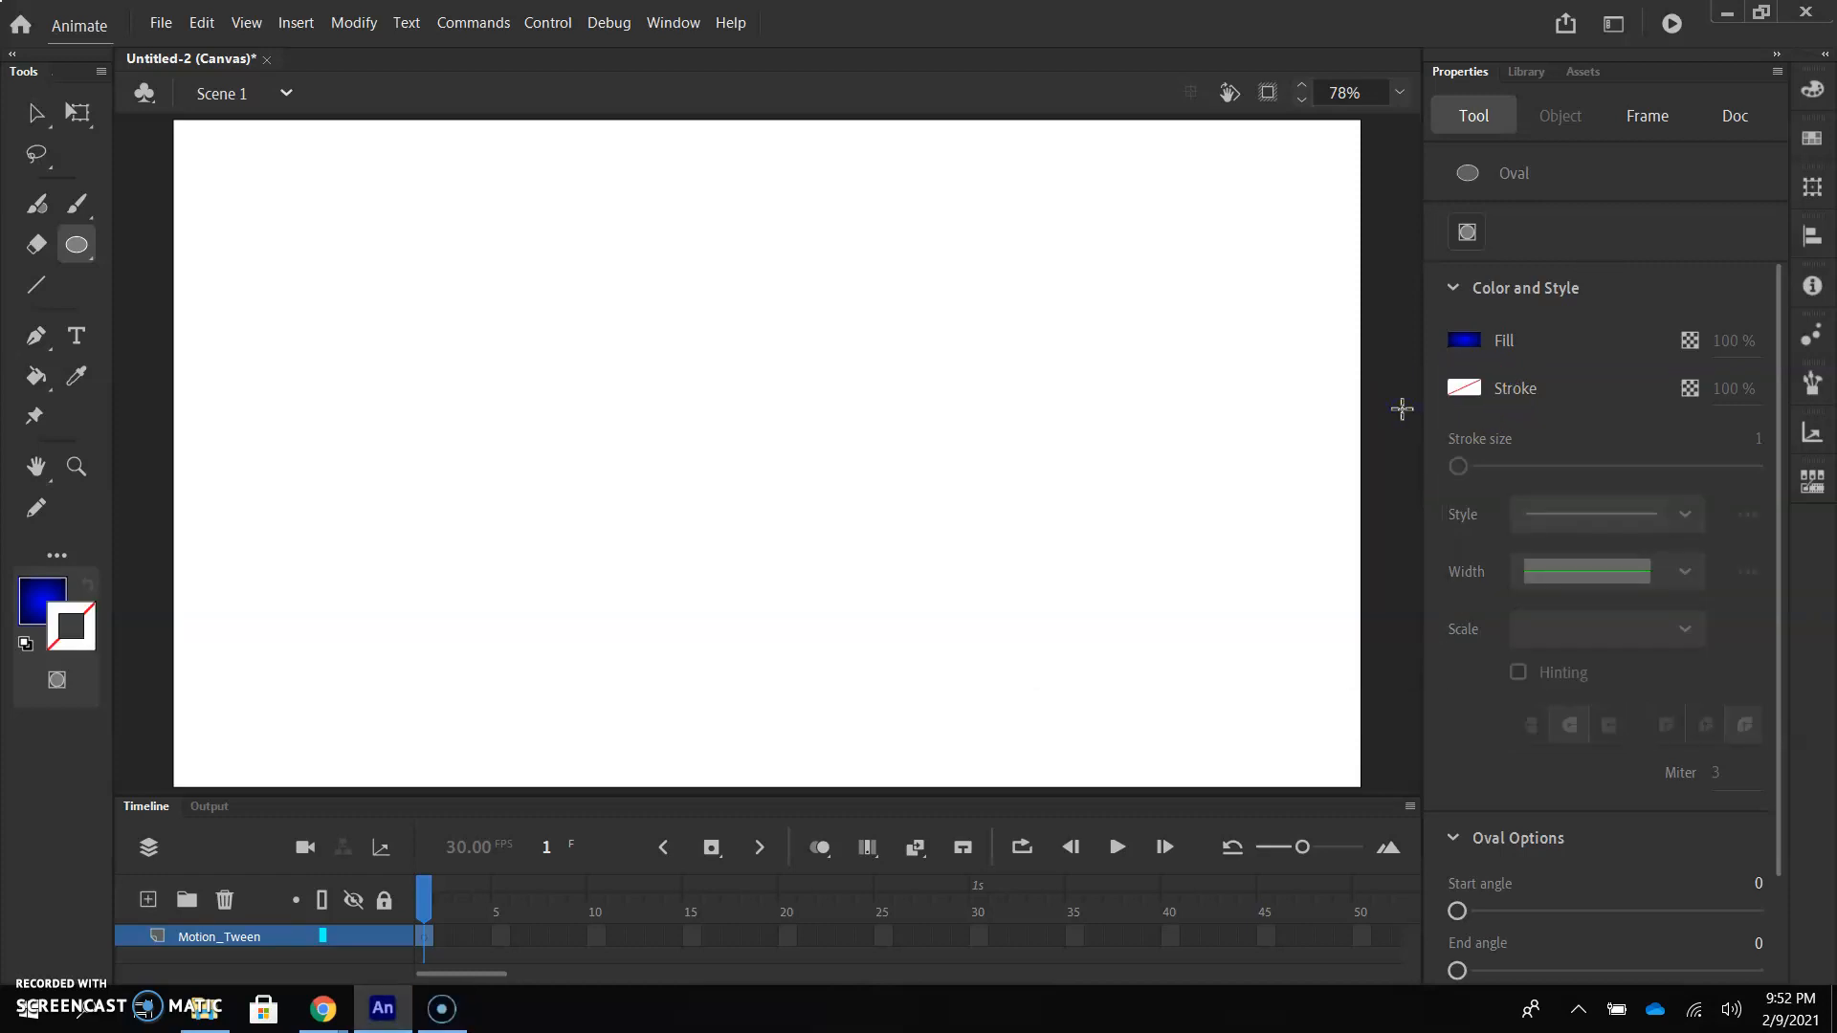
{"action": "left_click", "coordinate": [1468, 235]}
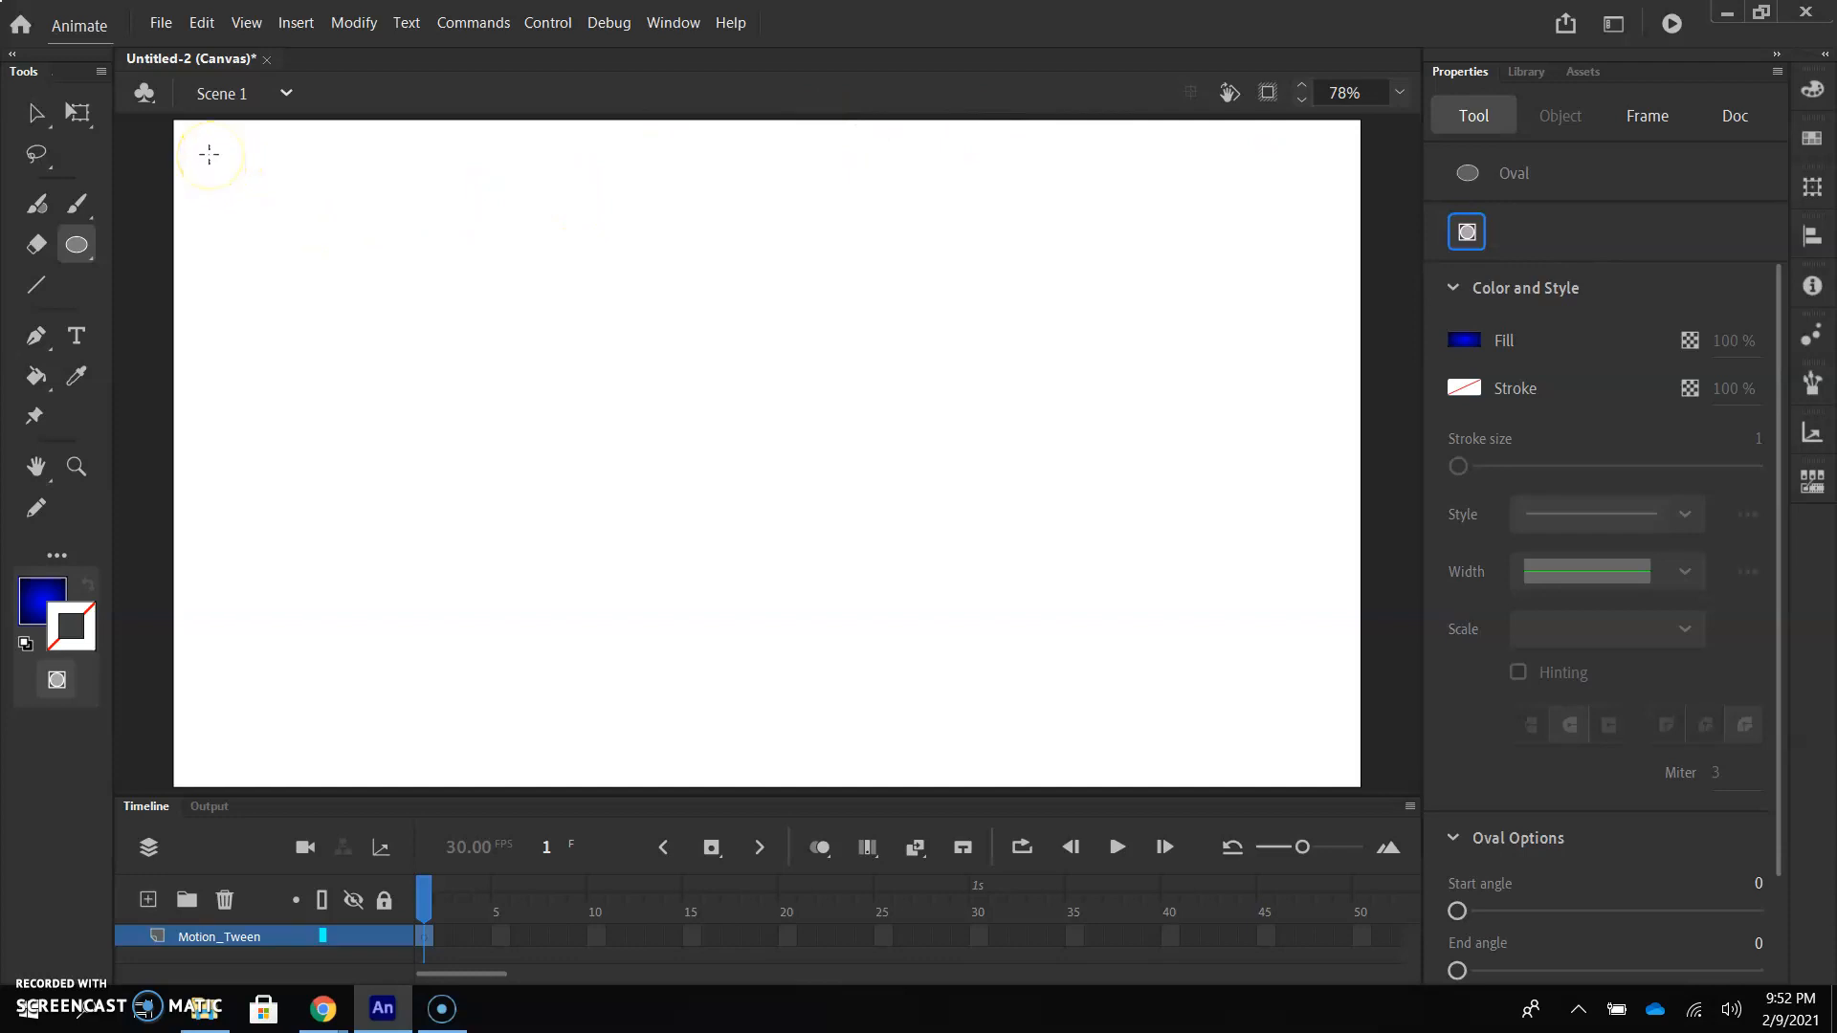
{"action": "left_click_drag", "start_coordinate": [209, 154], "coordinate": [356, 294]}
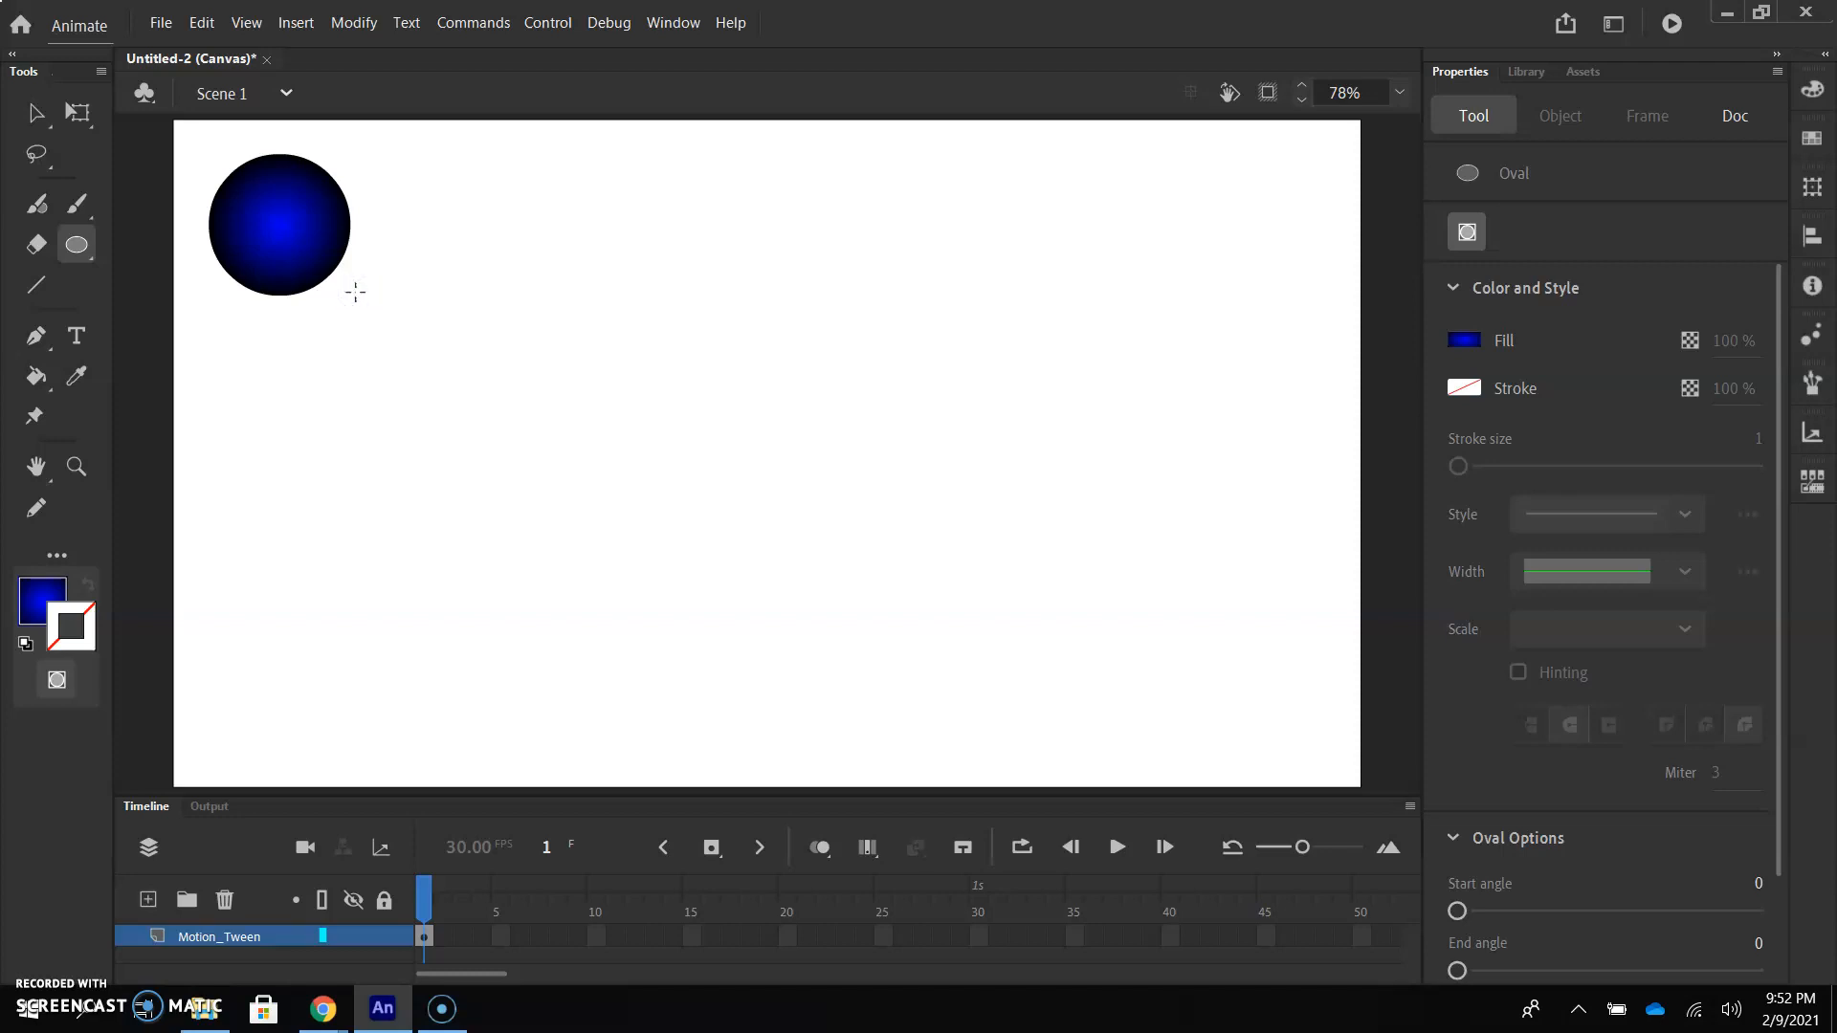
- Check the document library, and convert the blue circle to a Movie Clip symbol named ball
{"action": "left_click", "coordinate": [36, 113]}
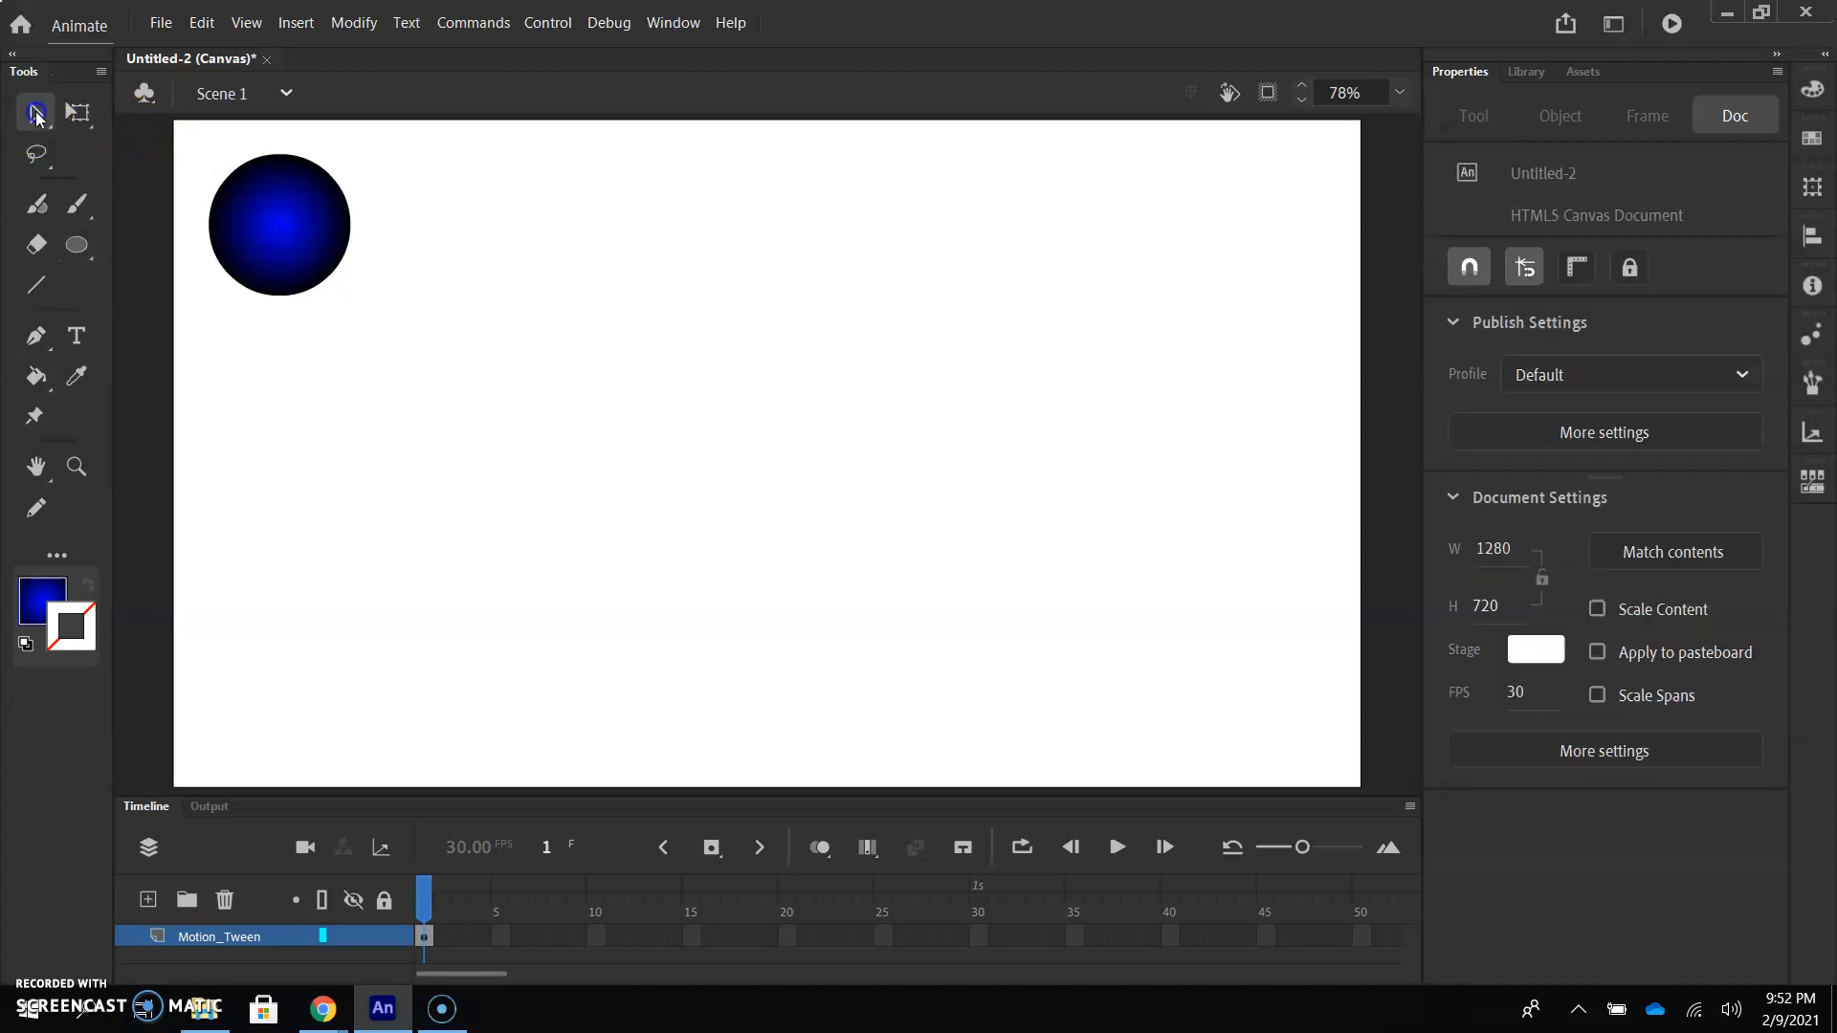
{"action": "left_click", "coordinate": [326, 256]}
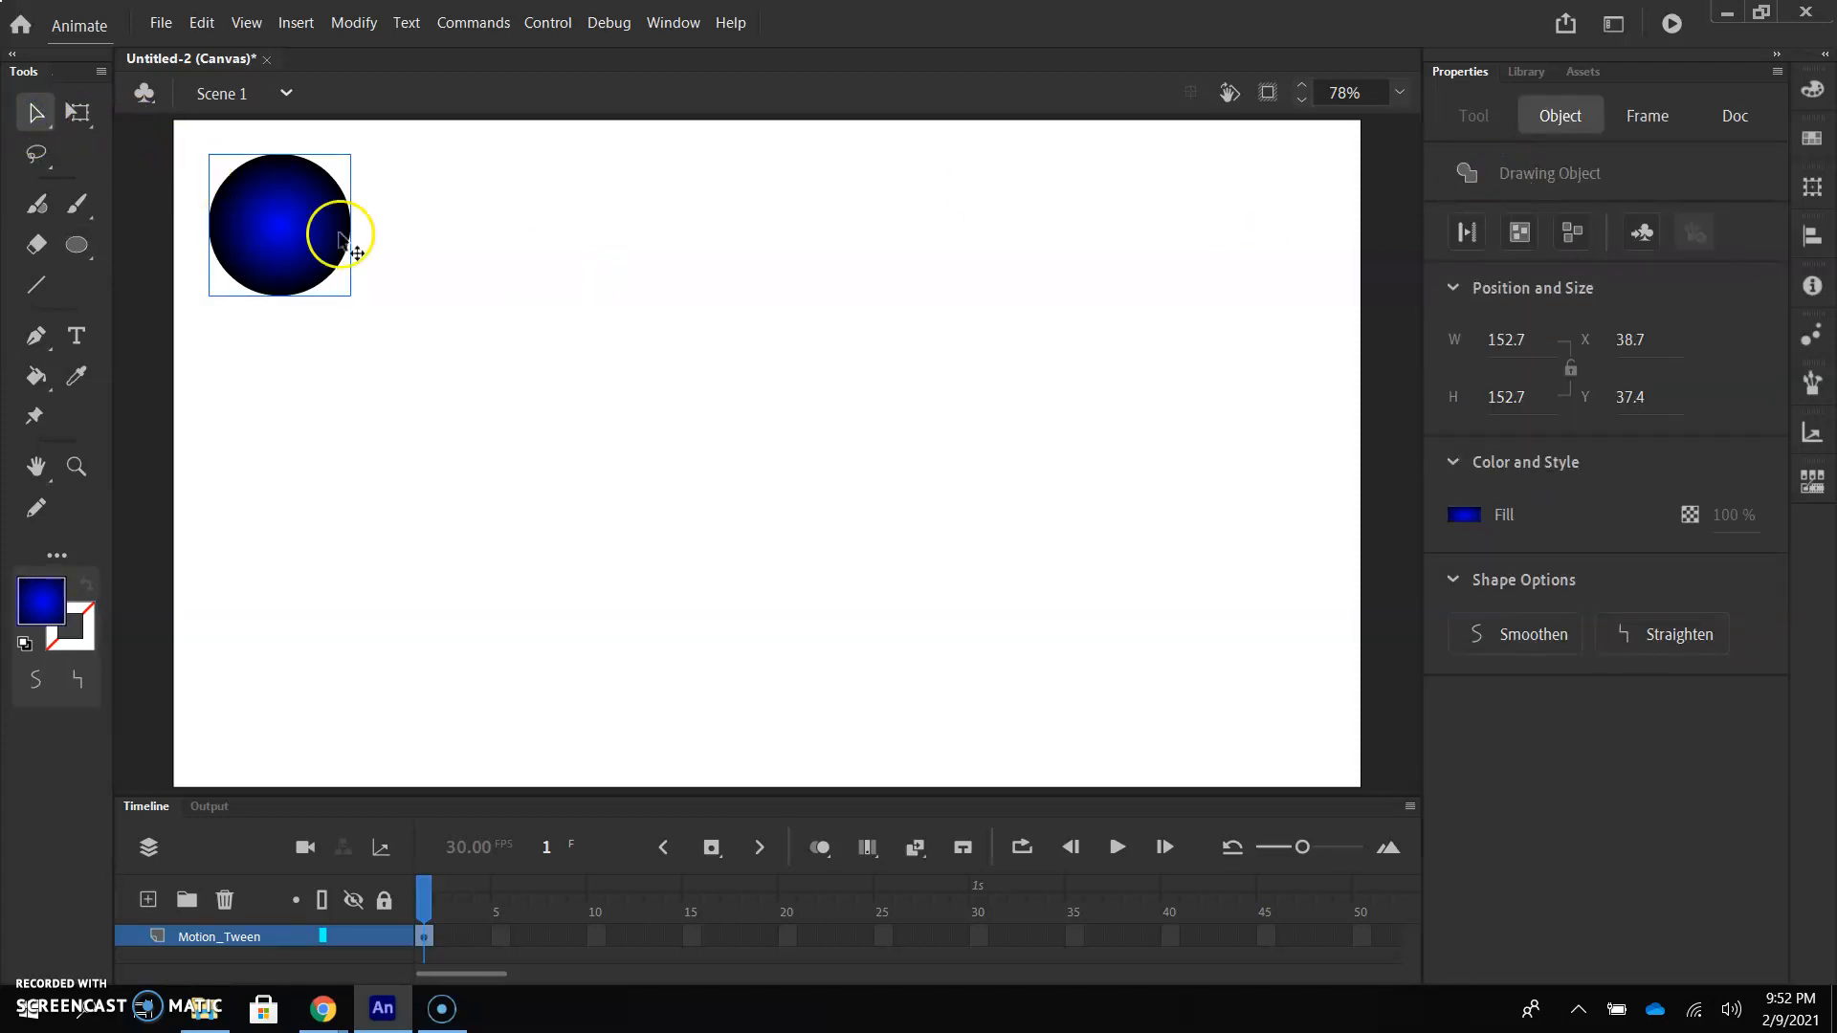
{"action": "left_click", "coordinate": [691, 102]}
{"action": "left_click", "coordinate": [1531, 72]}
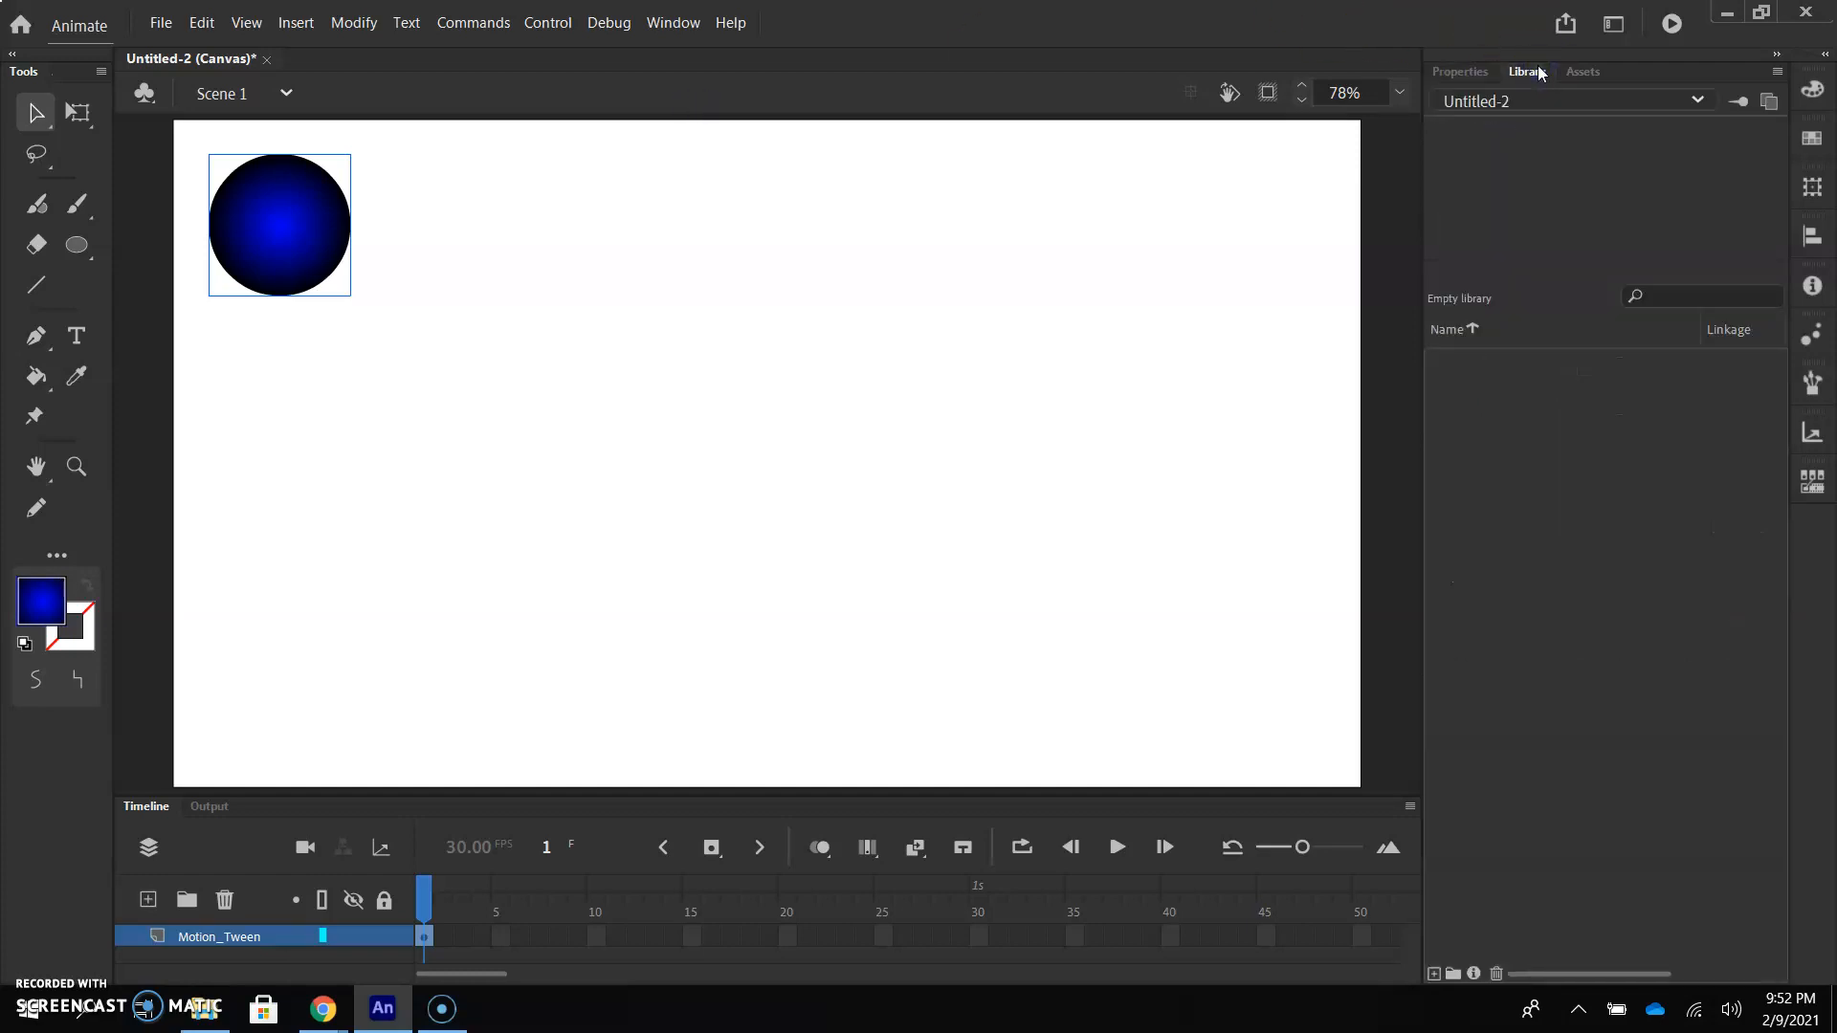
{"action": "left_click", "coordinate": [1466, 77]}
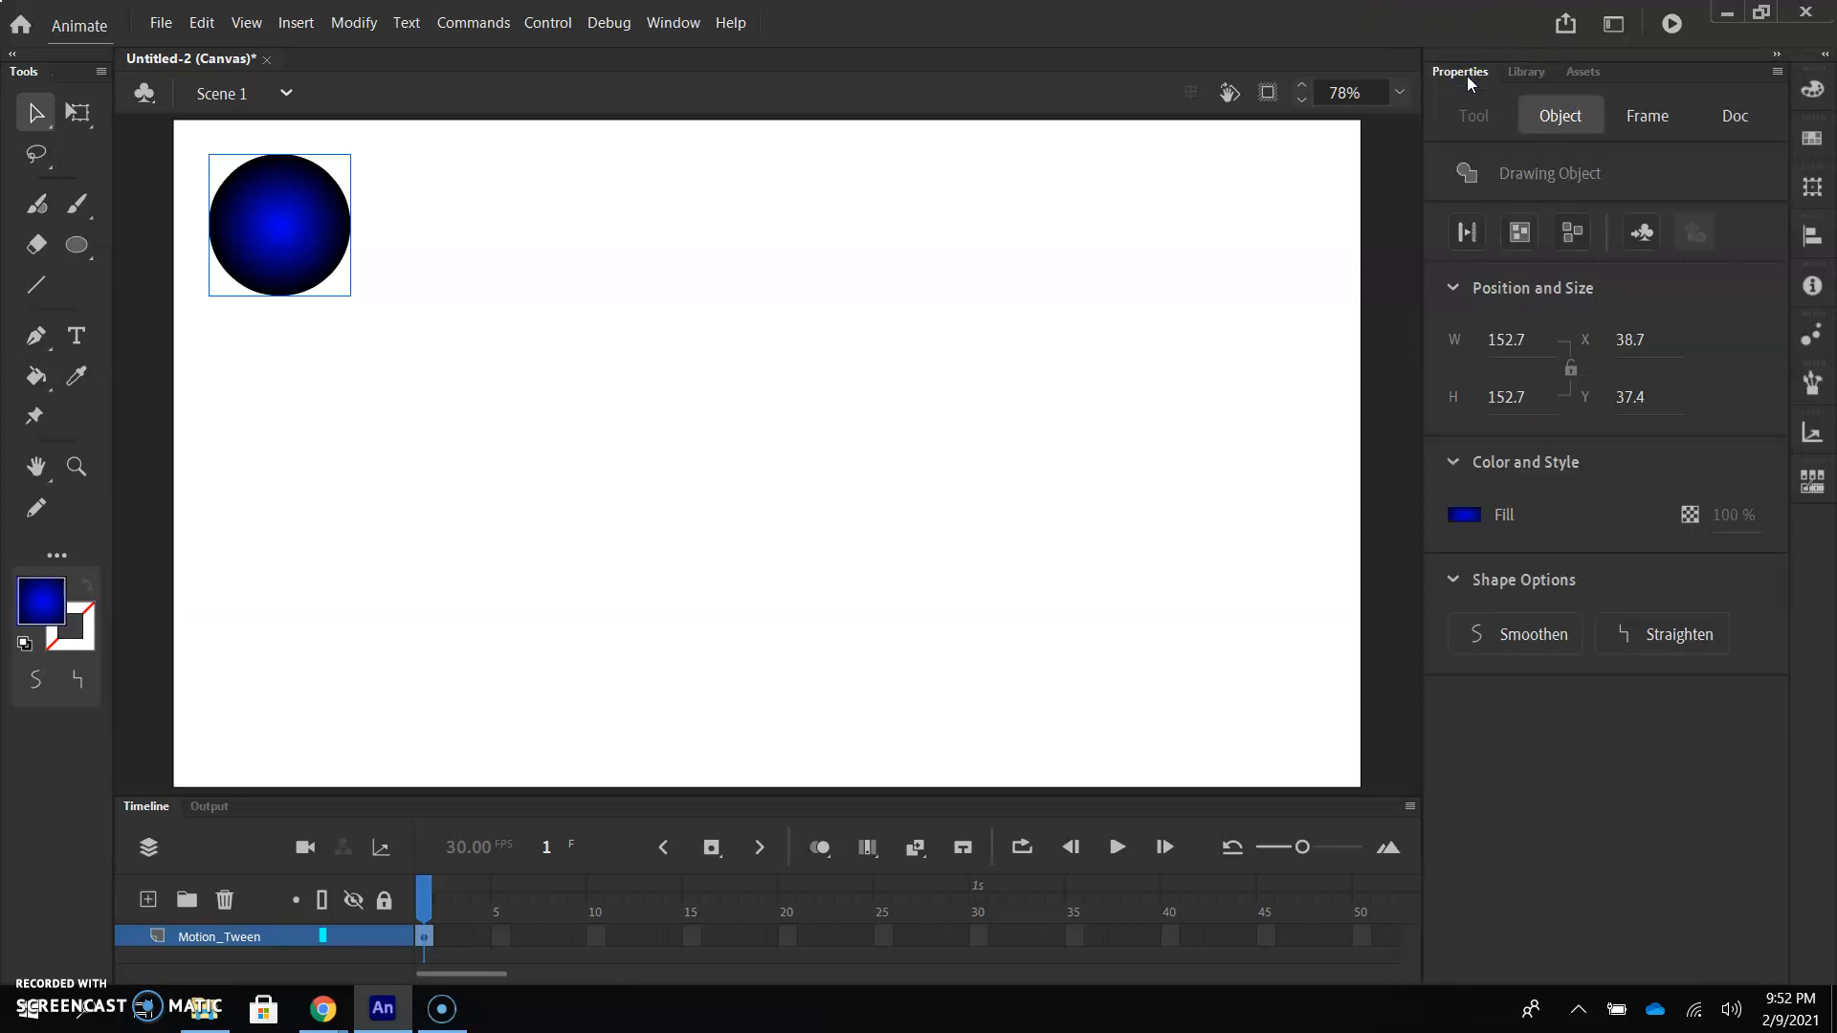
{"action": "left_click", "coordinate": [362, 30]}
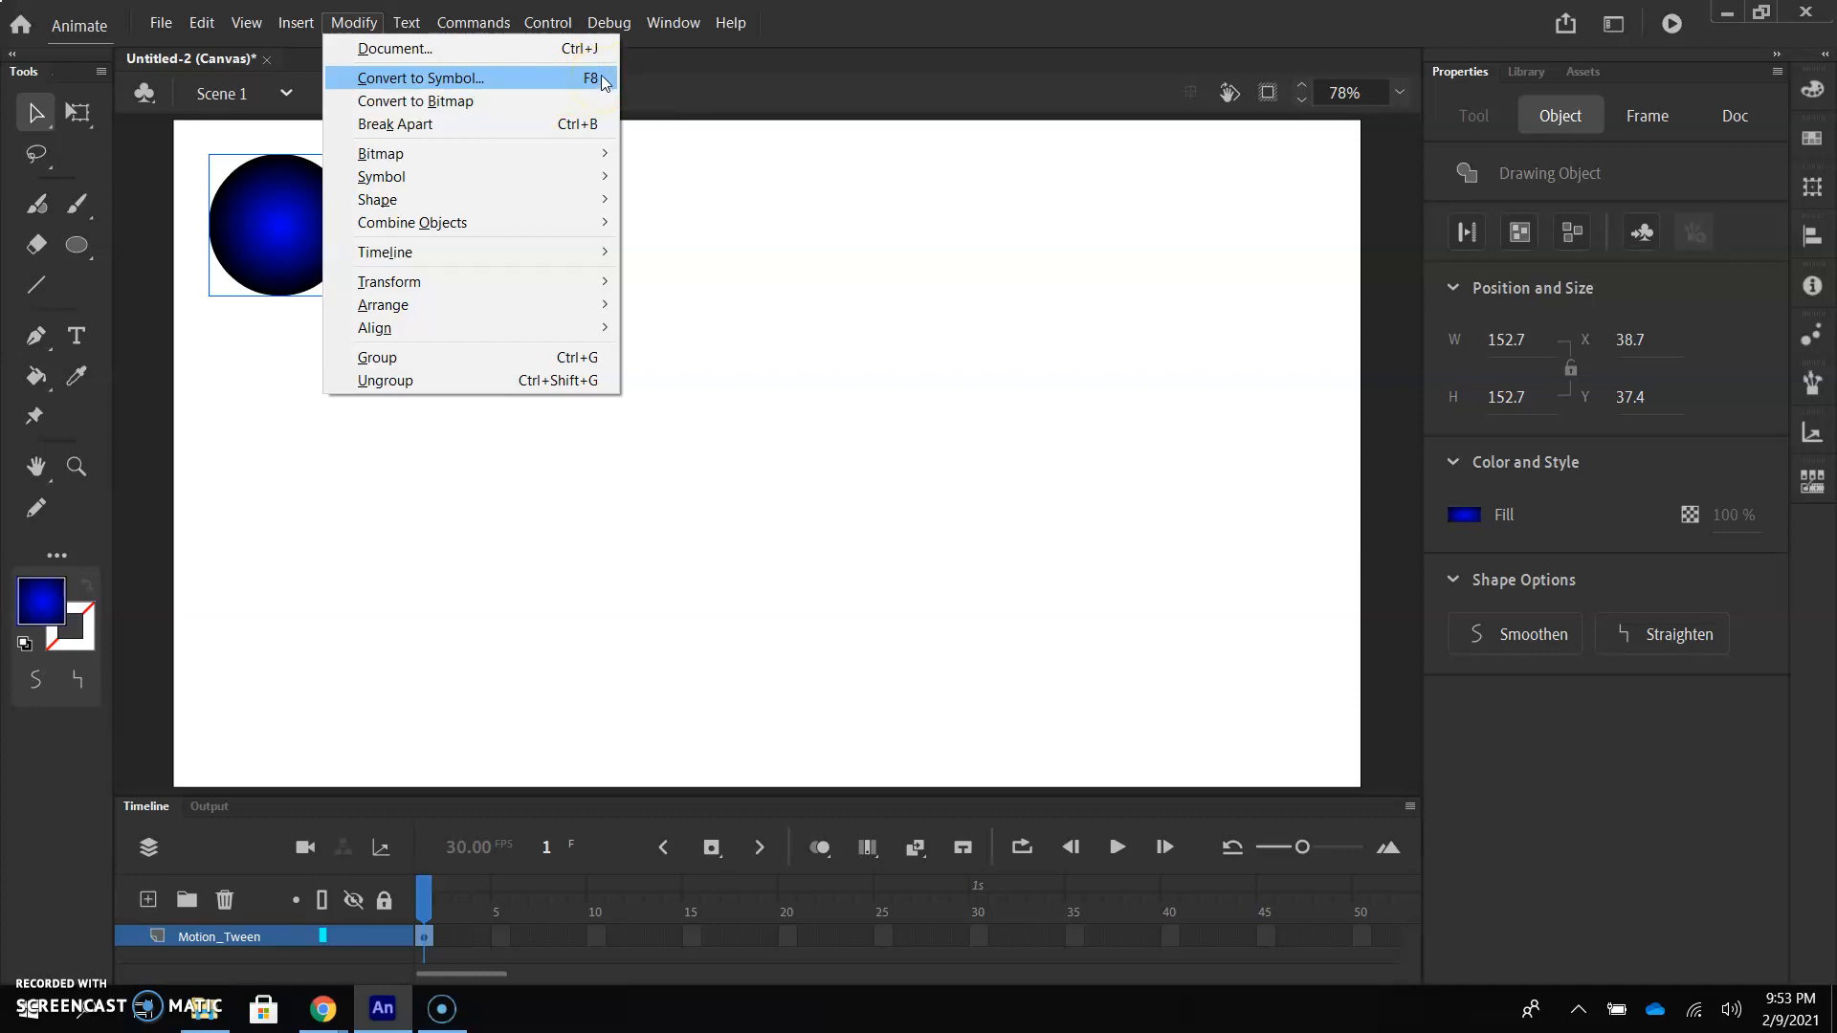
{"action": "left_click", "coordinate": [528, 82]}
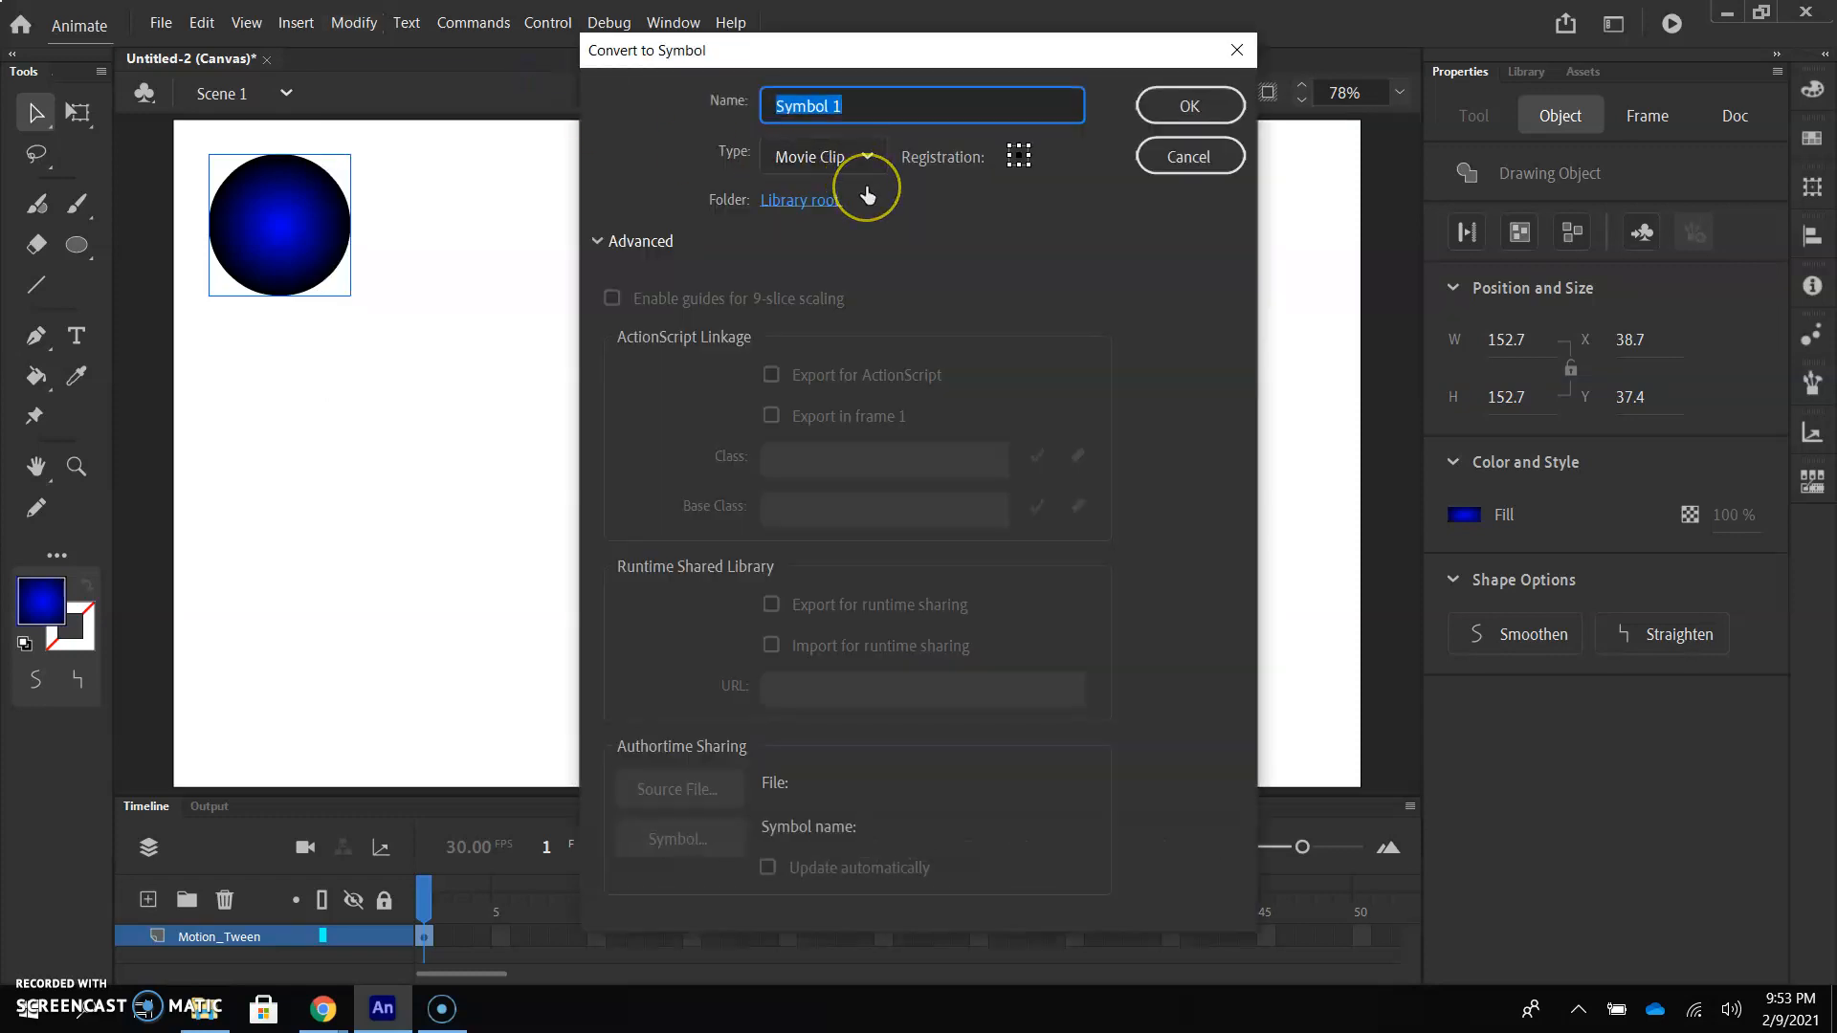
{"action": "type", "text": "ball"}
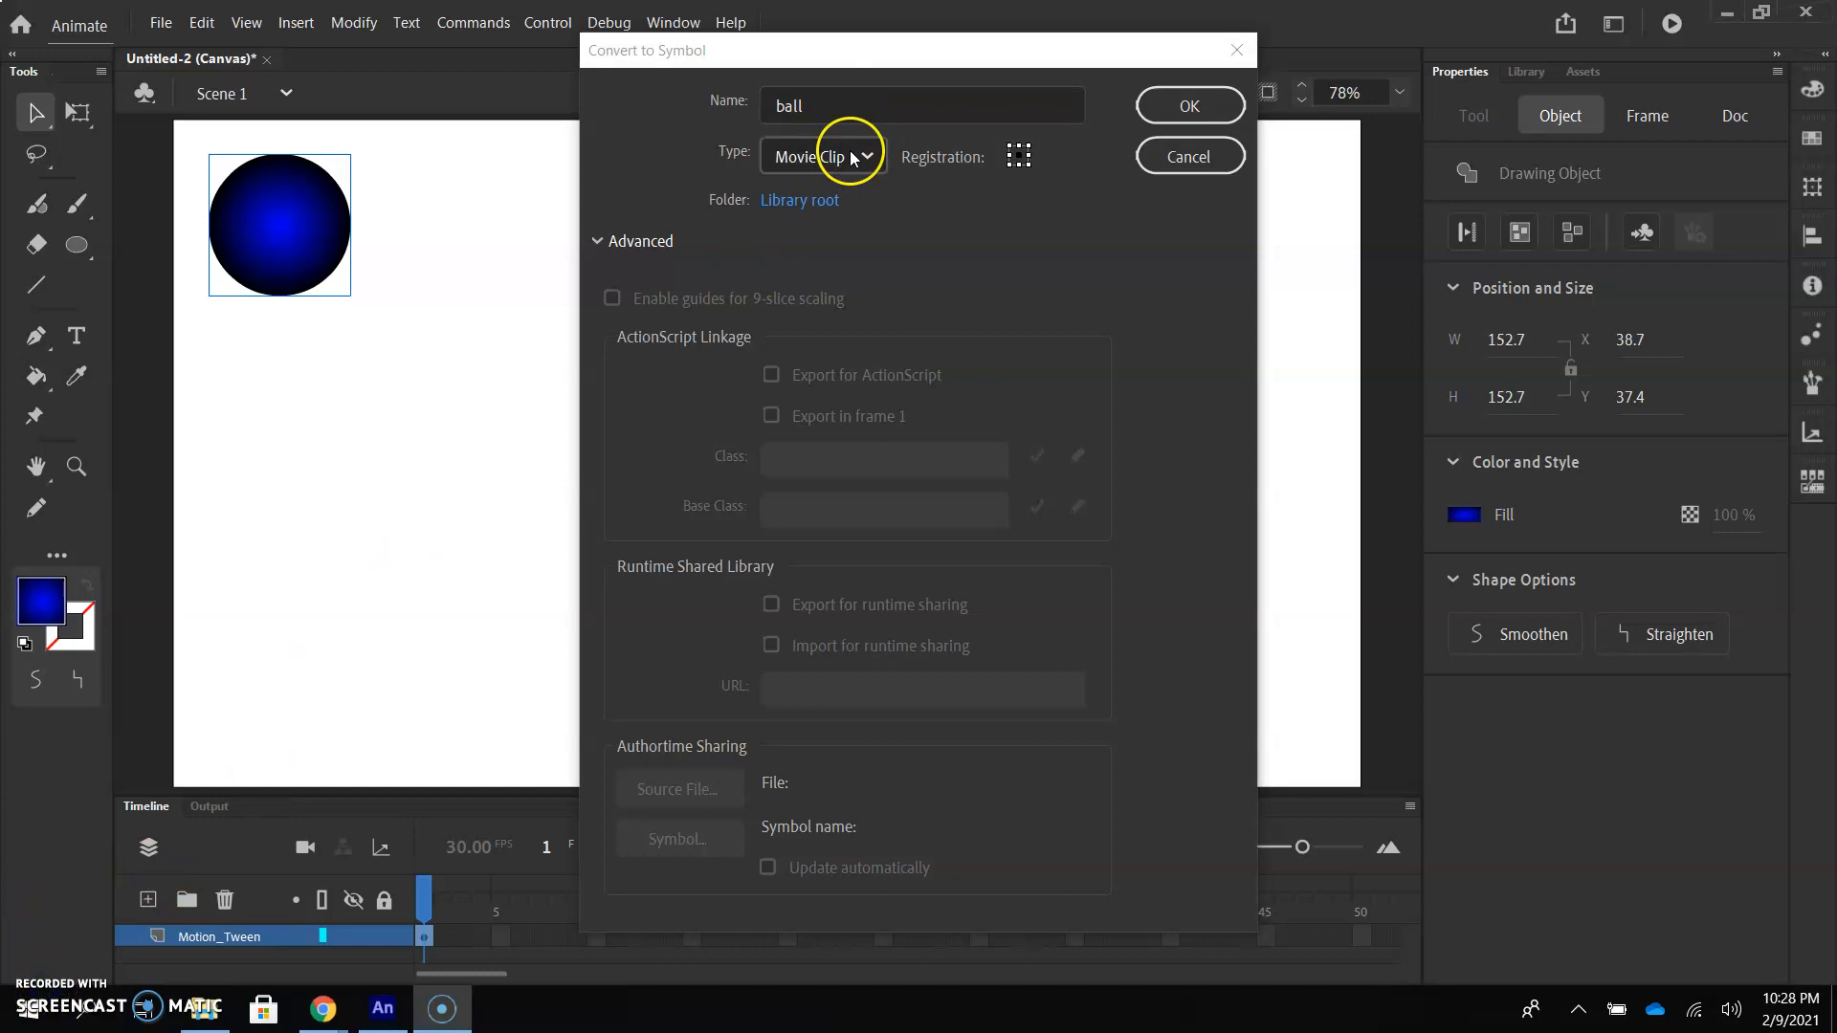
{"action": "left_click", "coordinate": [858, 159]}
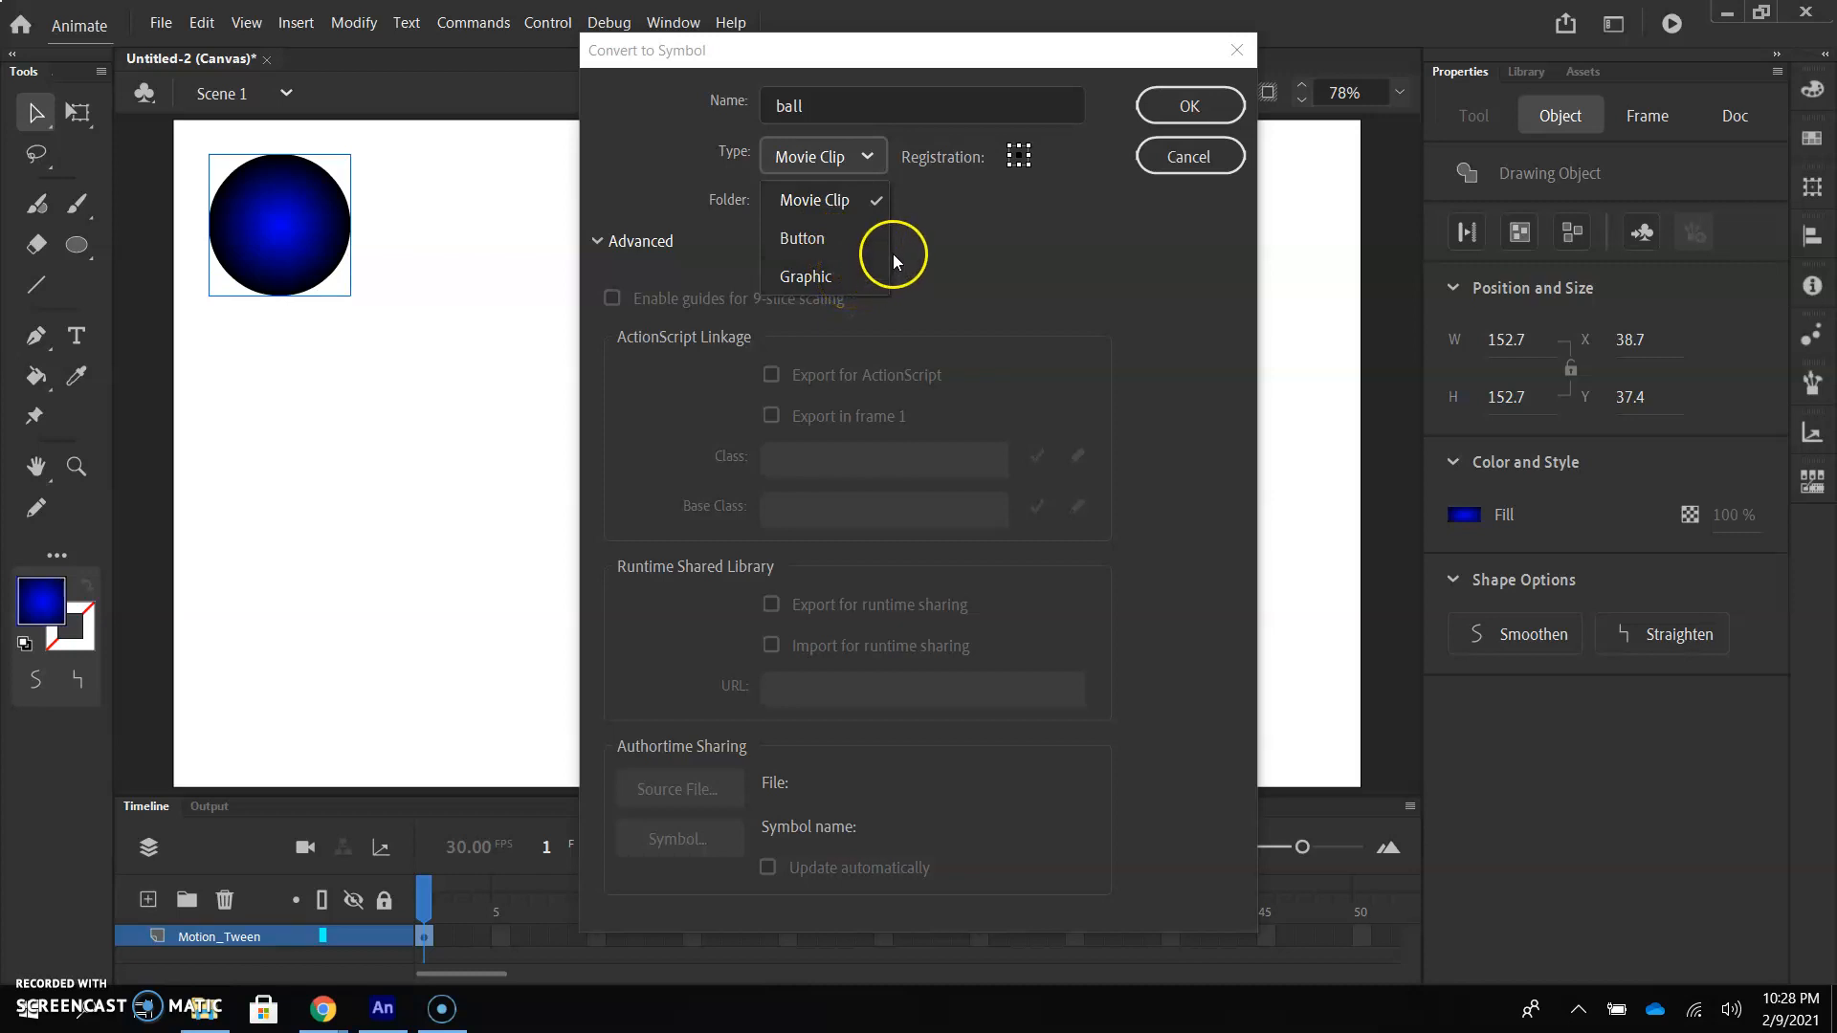
{"action": "left_click", "coordinate": [860, 203]}
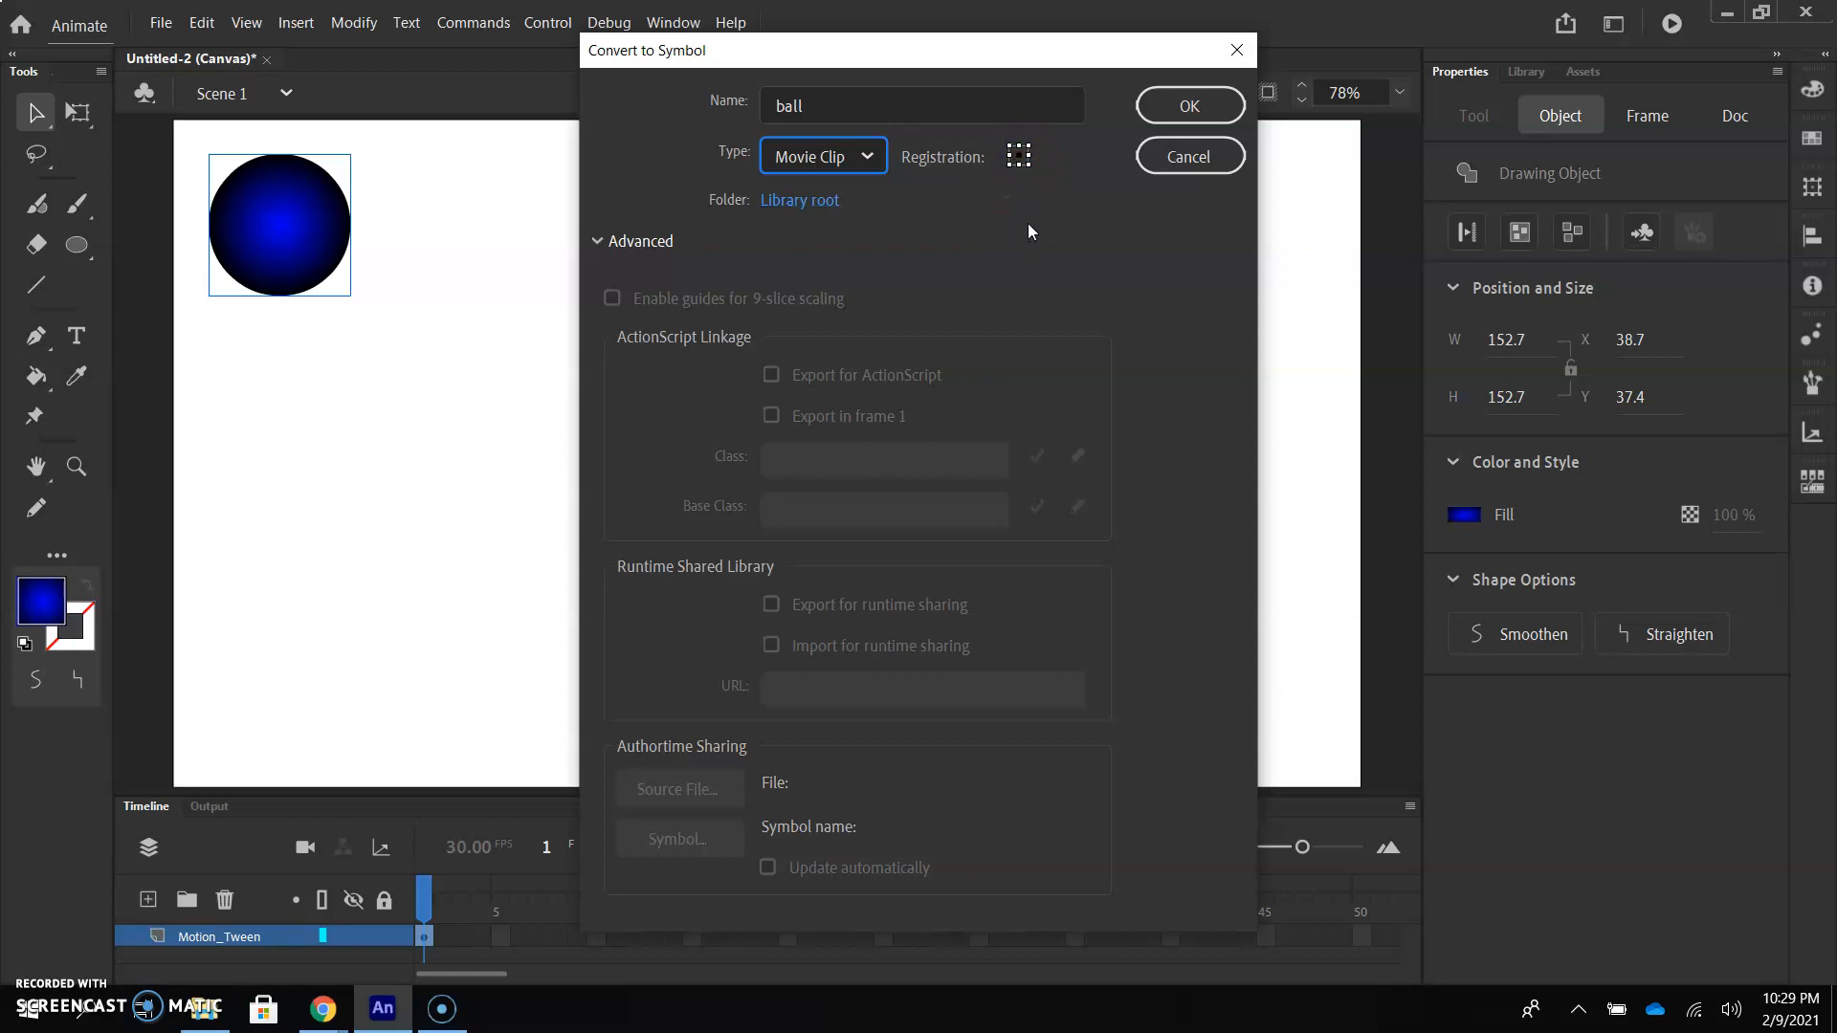
{"action": "left_click", "coordinate": [1166, 124]}
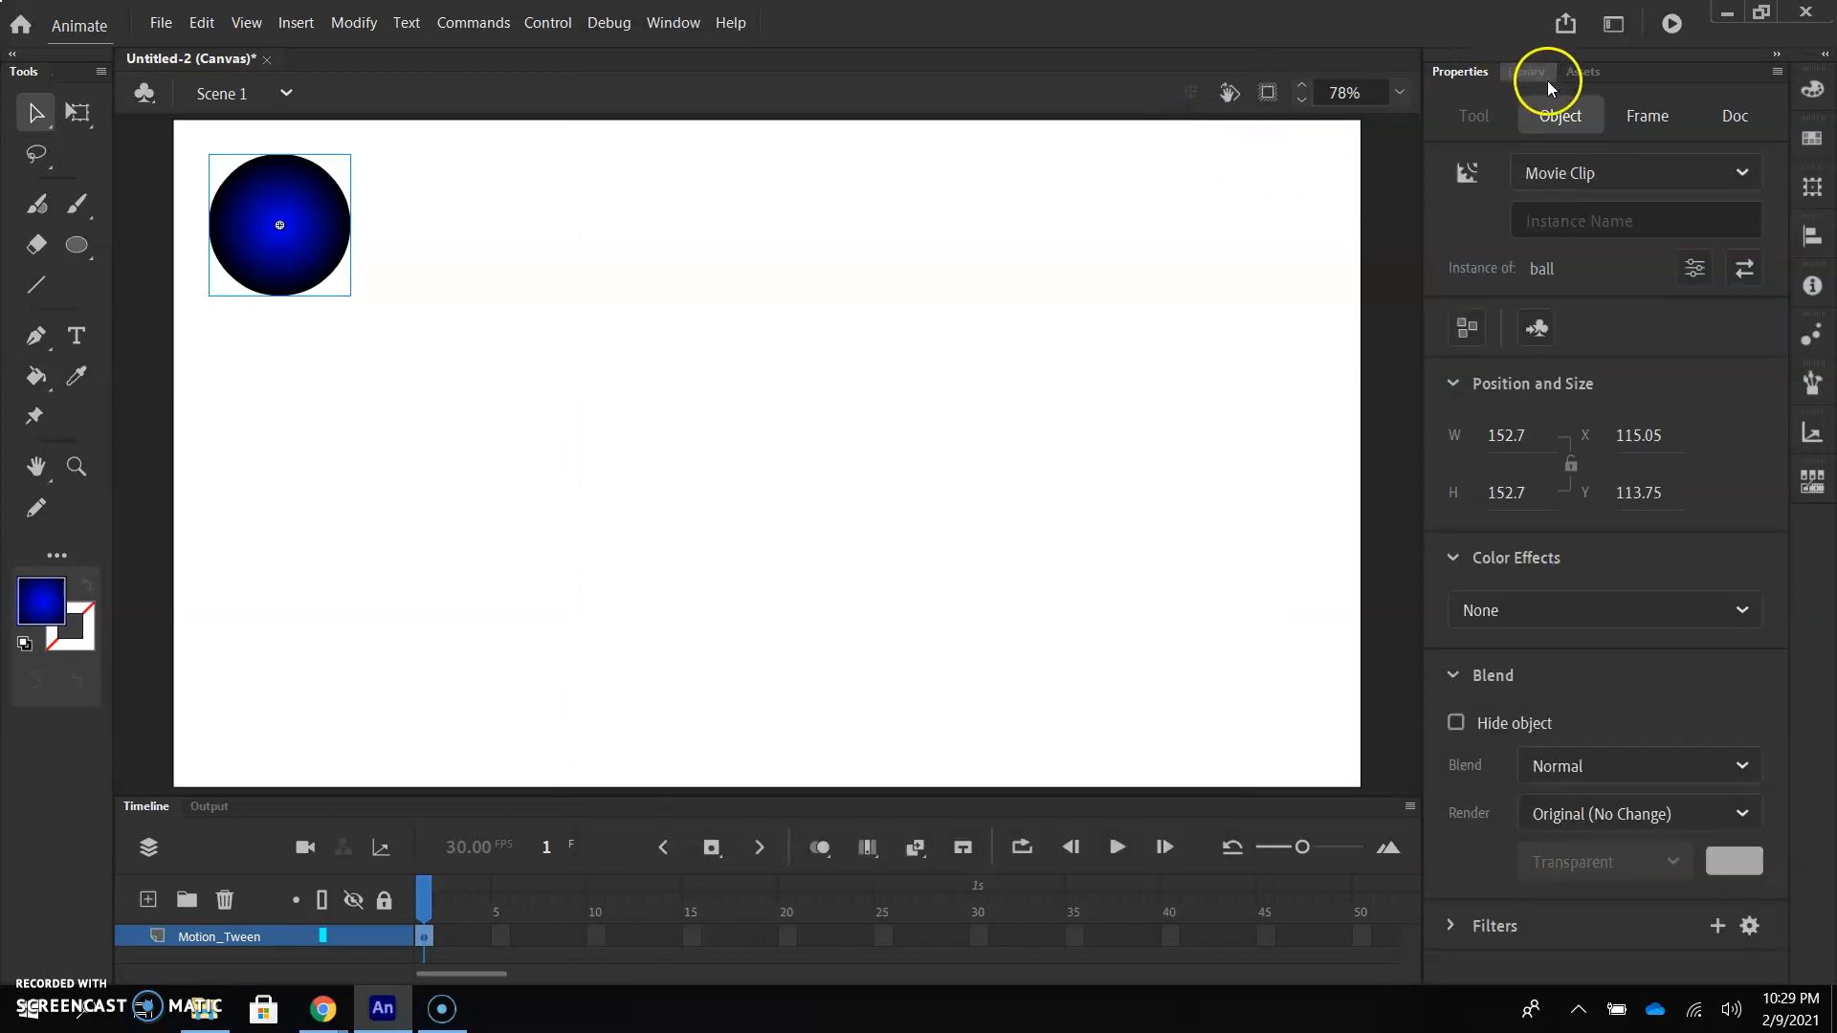
- Place two extra instances of the ball symbol from the library on the stage, and undo both placements
{"action": "left_click", "coordinate": [287, 215]}
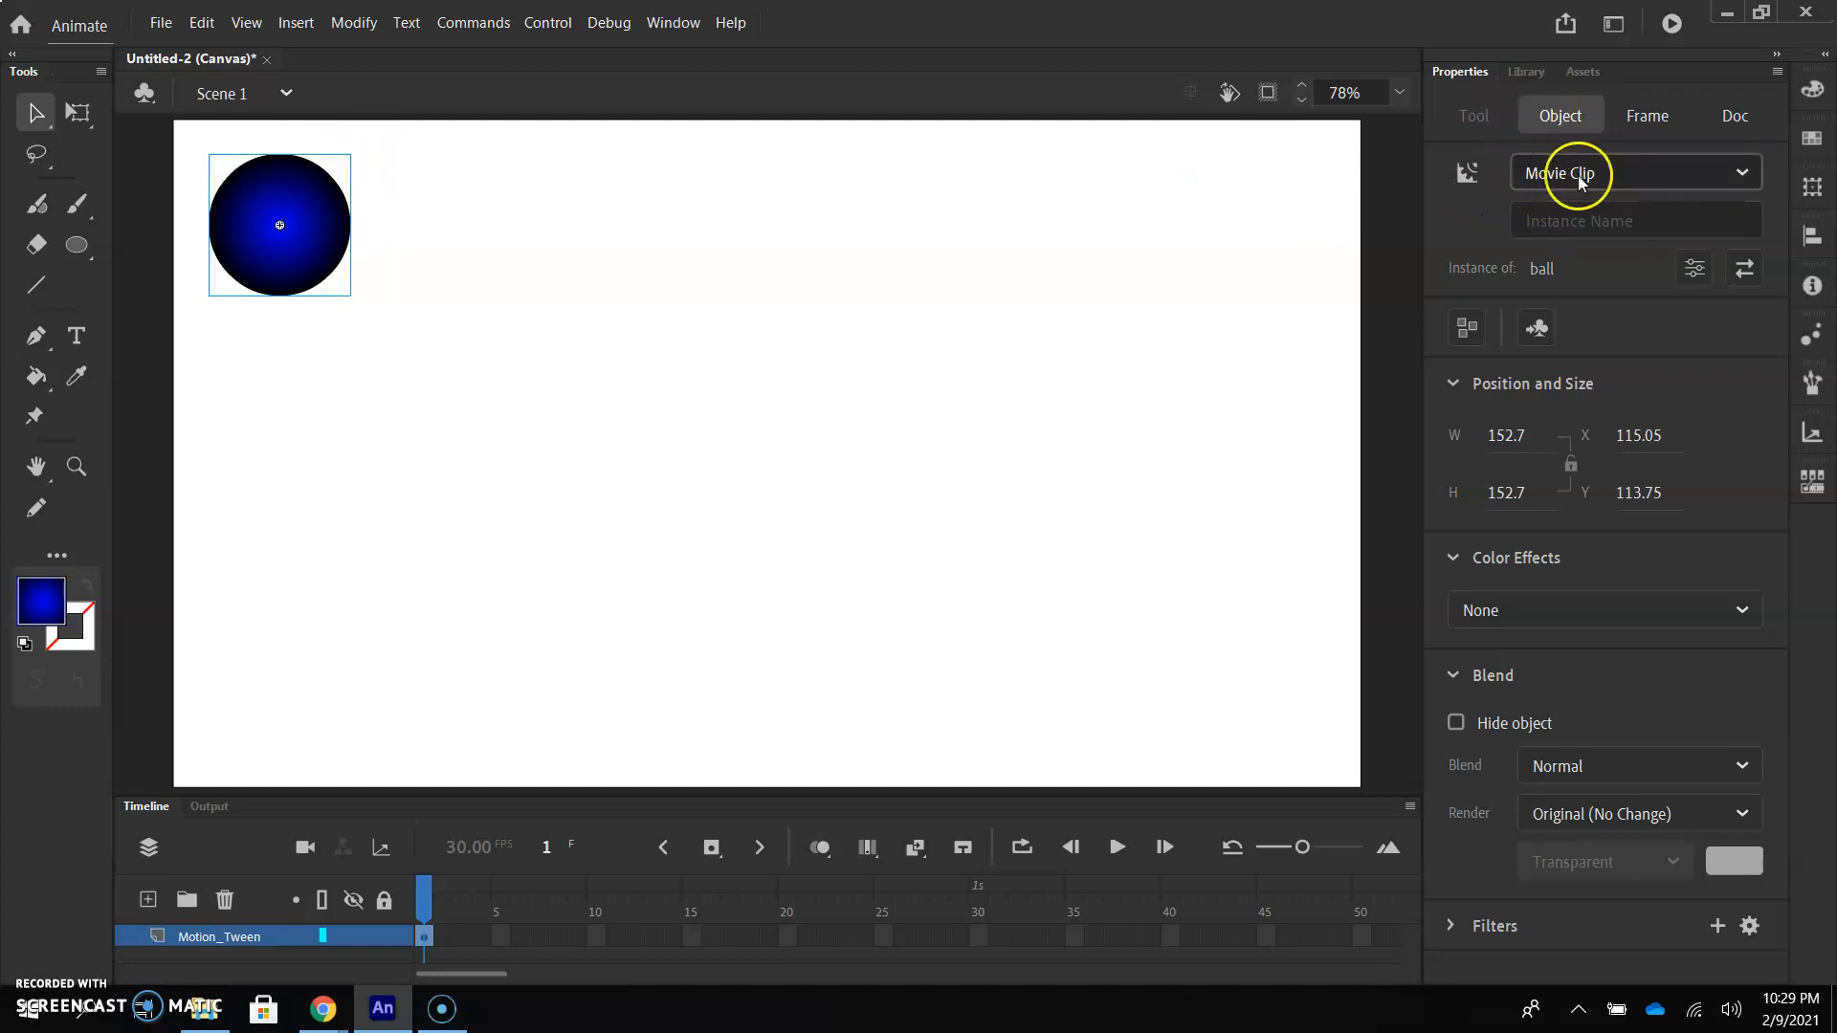
{"action": "left_click", "coordinate": [1526, 73]}
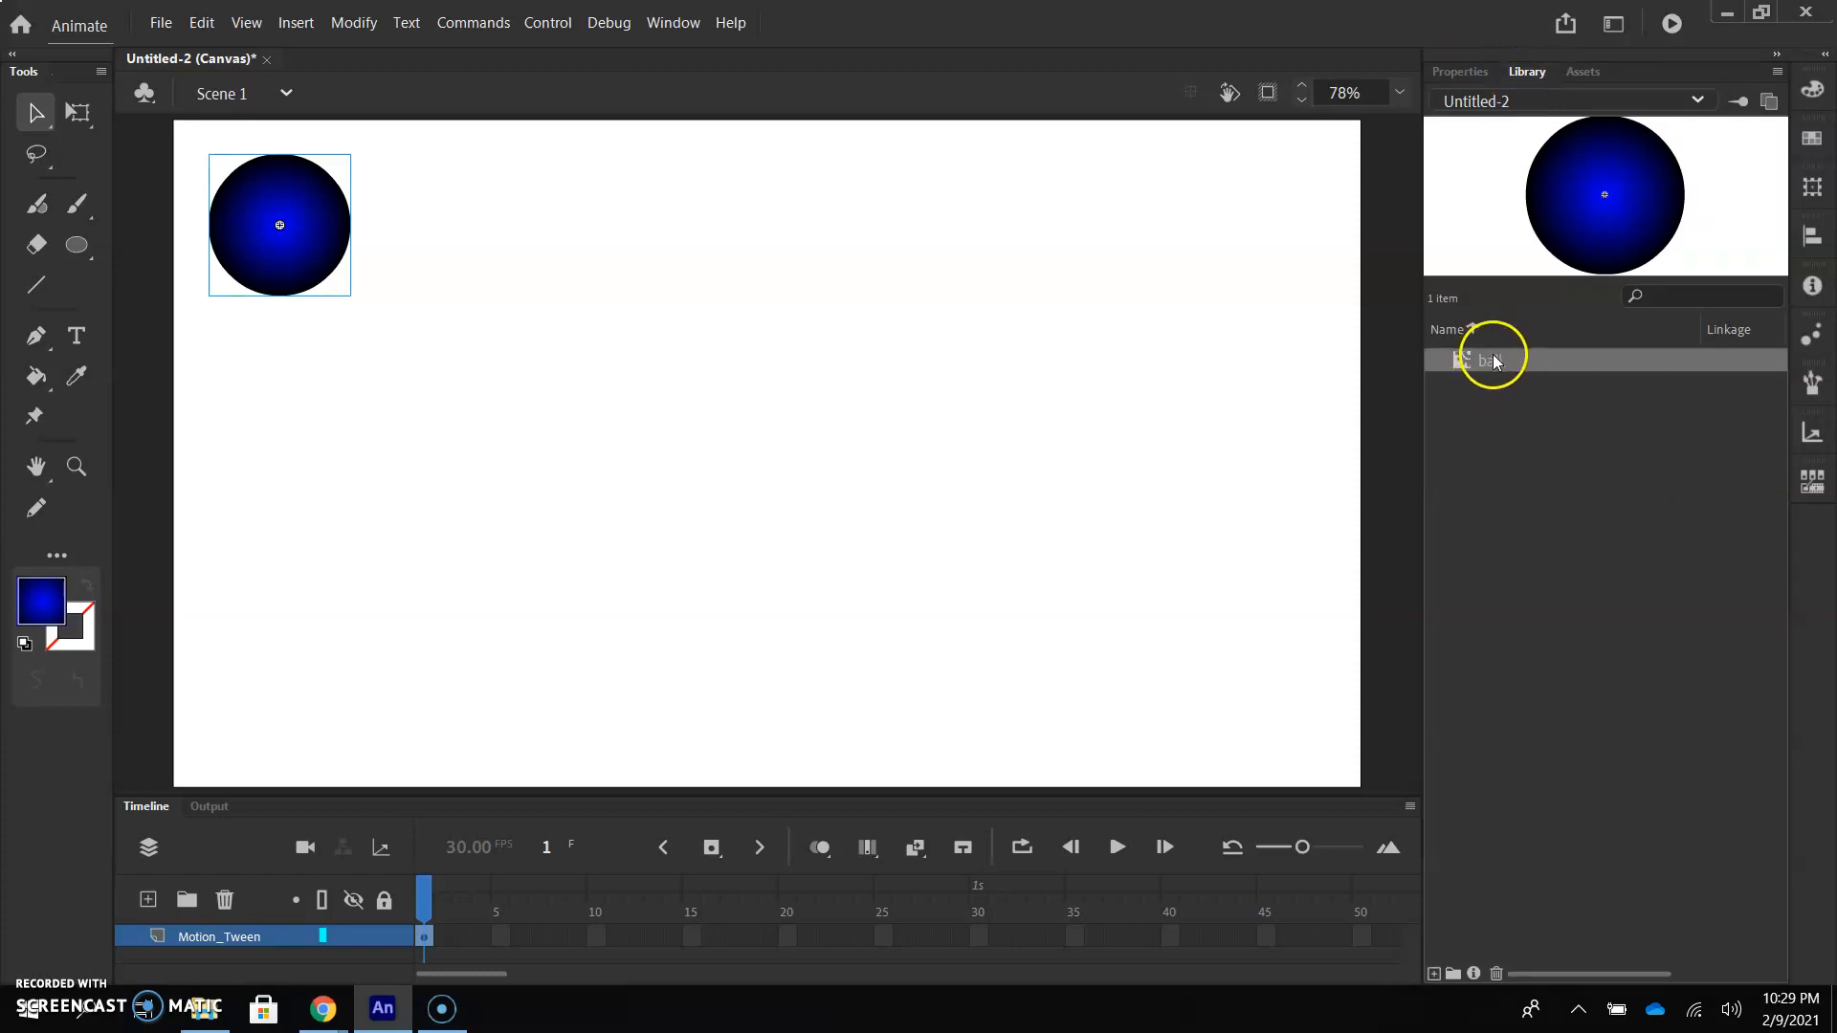
{"action": "left_click_drag", "start_coordinate": [1489, 359], "coordinate": [1134, 378]}
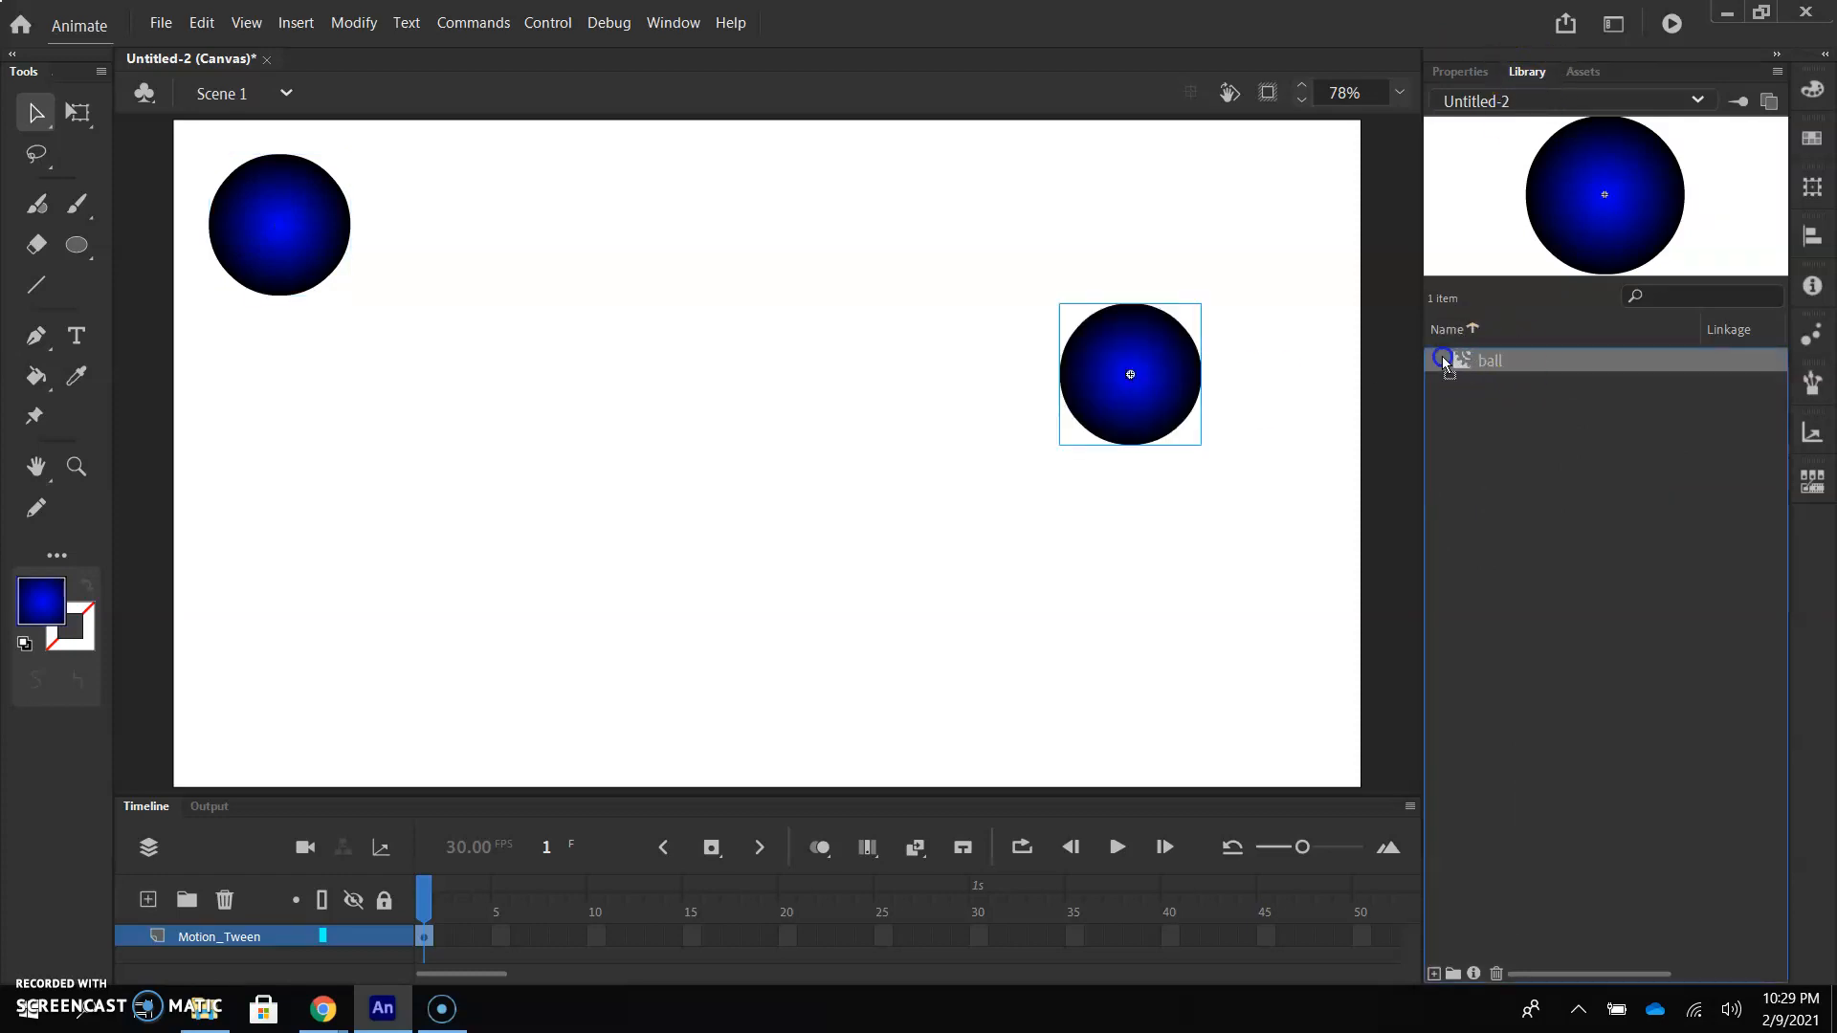
{"action": "left_click_drag", "start_coordinate": [1464, 360], "coordinate": [974, 502]}
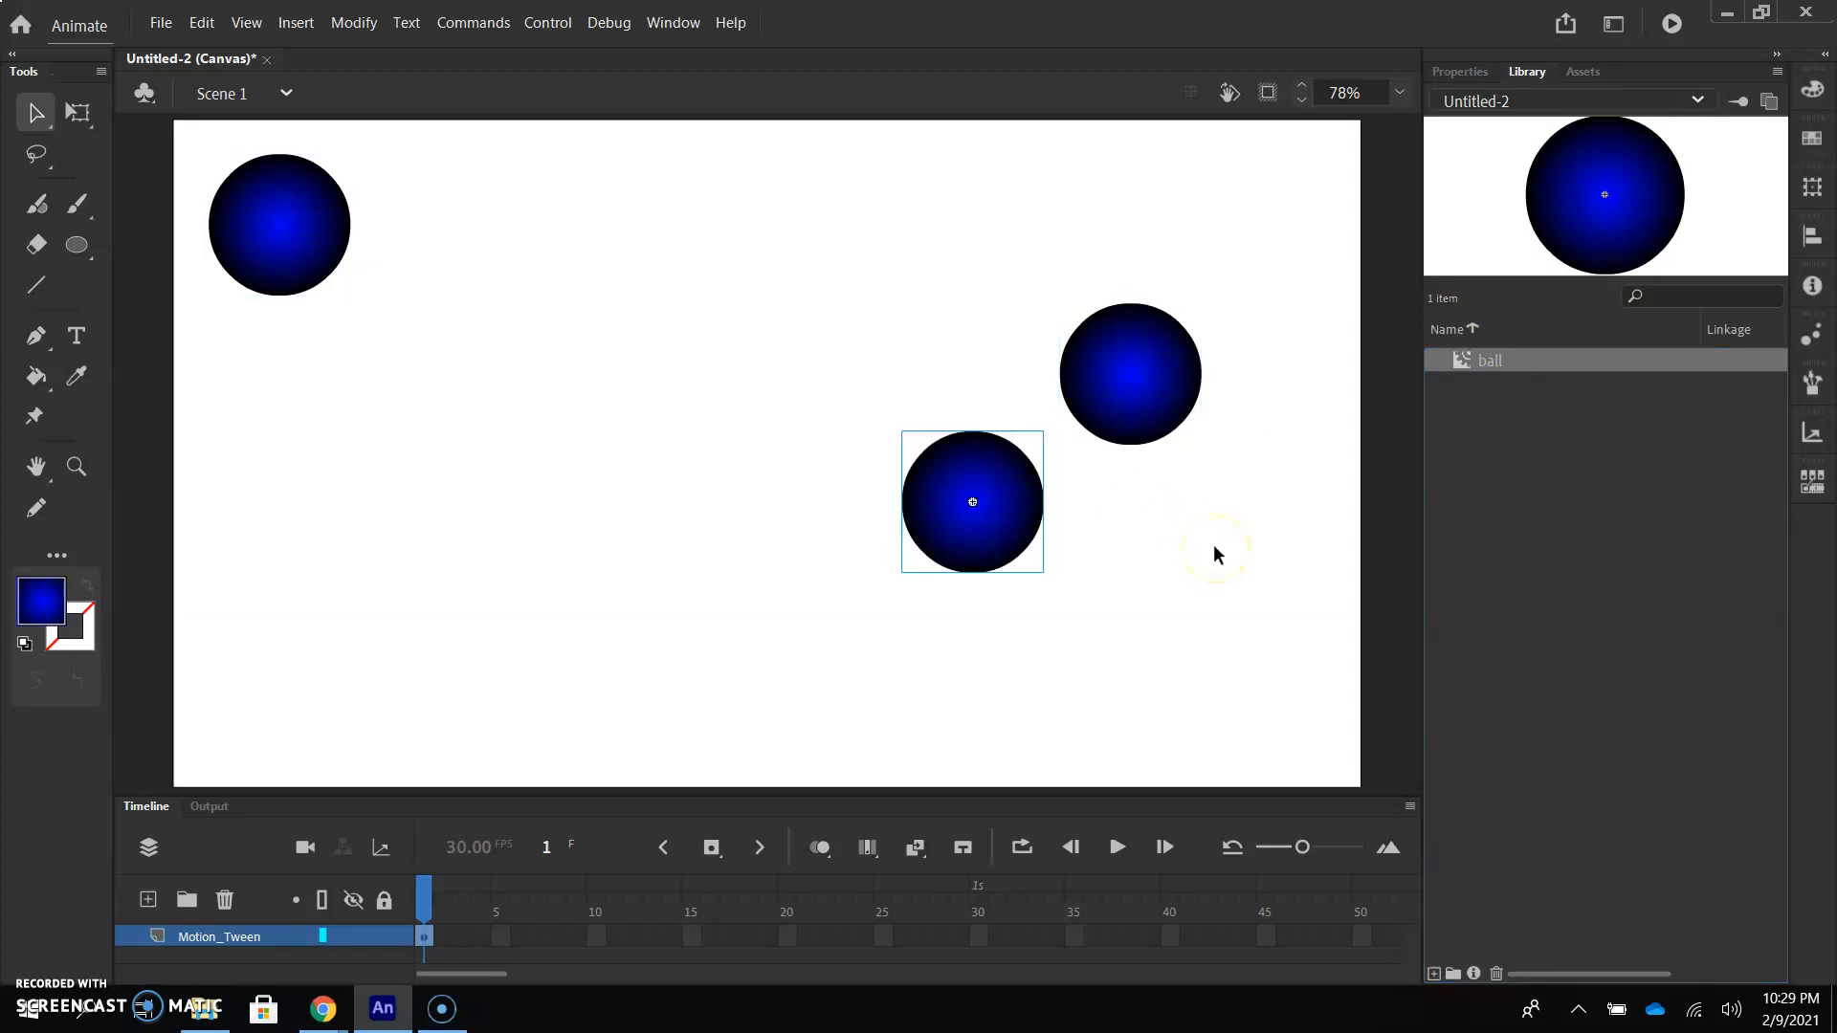
{"action": "key", "text": "ctrl+z"}
{"action": "key", "text": "ctrl+z"}
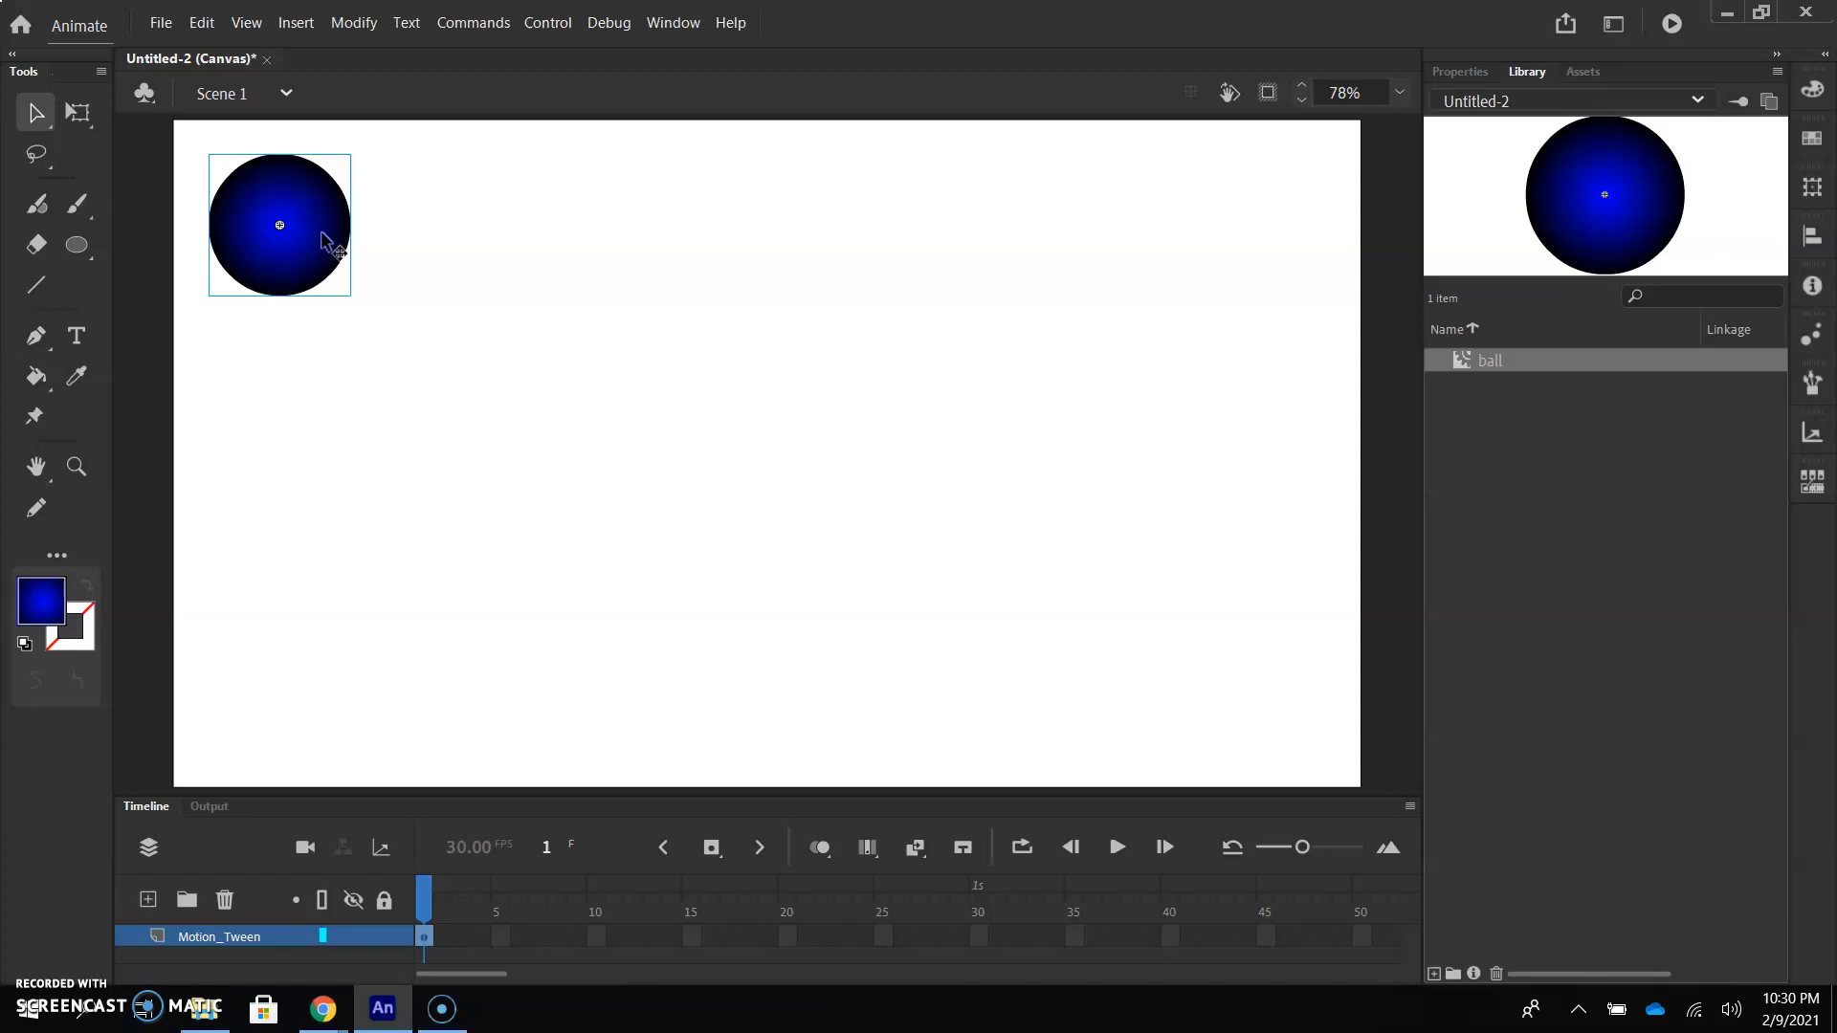
- Create a motion tween for the ball from frame 1 of the Motion_Tween layer
{"action": "left_click", "coordinate": [428, 943]}
{"action": "left_click", "coordinate": [425, 944]}
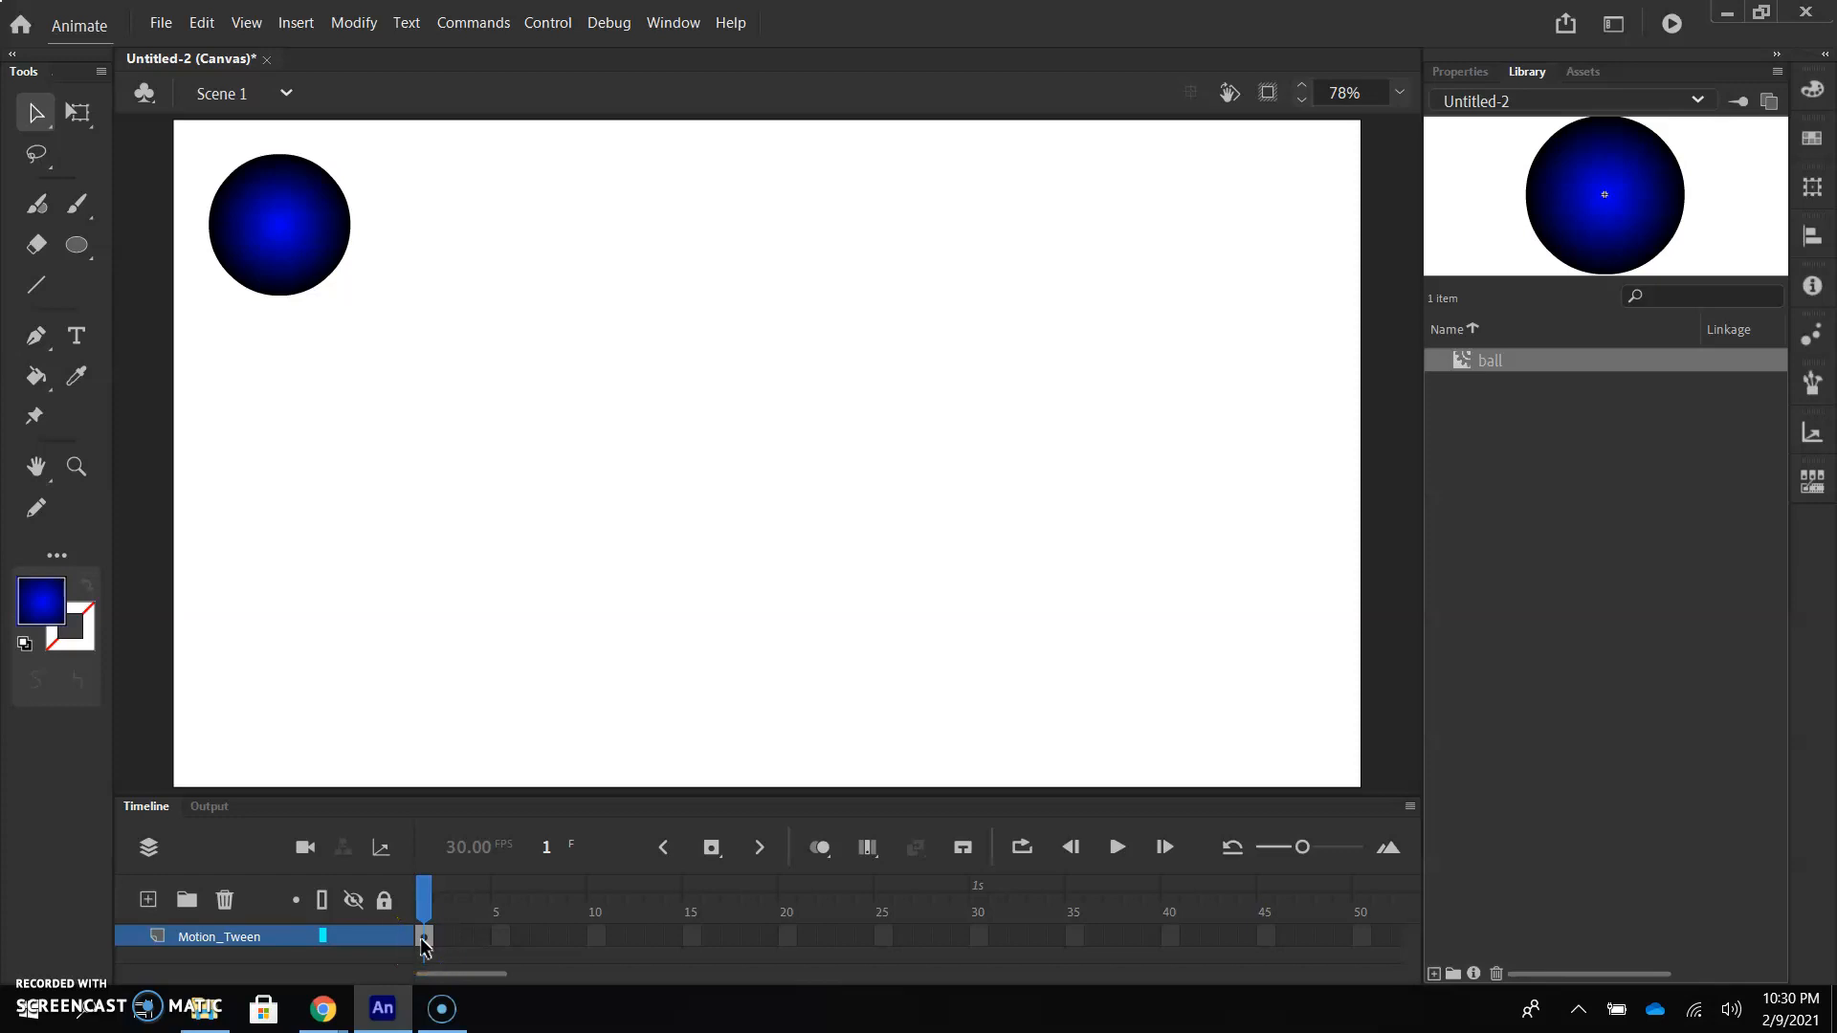
{"action": "left_click", "coordinate": [425, 943]}
{"action": "left_click", "coordinate": [524, 594]}
{"action": "left_click", "coordinate": [278, 241]}
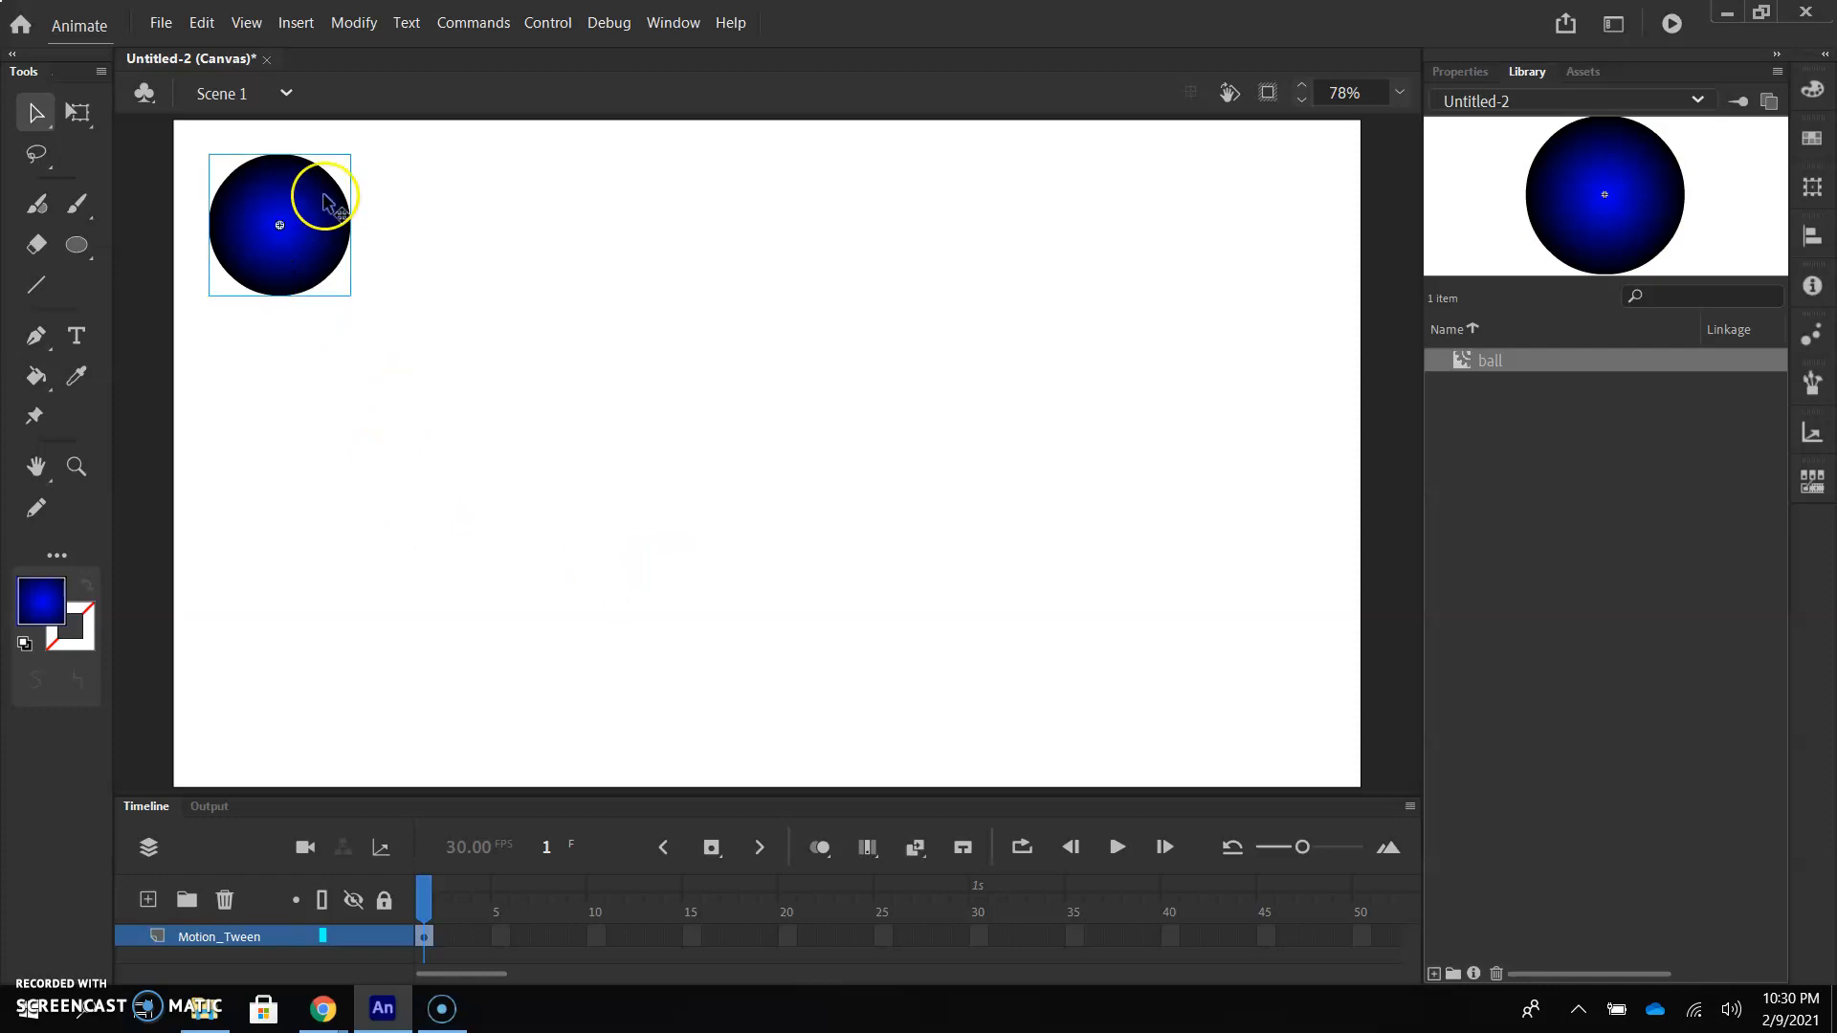
{"action": "right_click", "coordinate": [285, 181]}
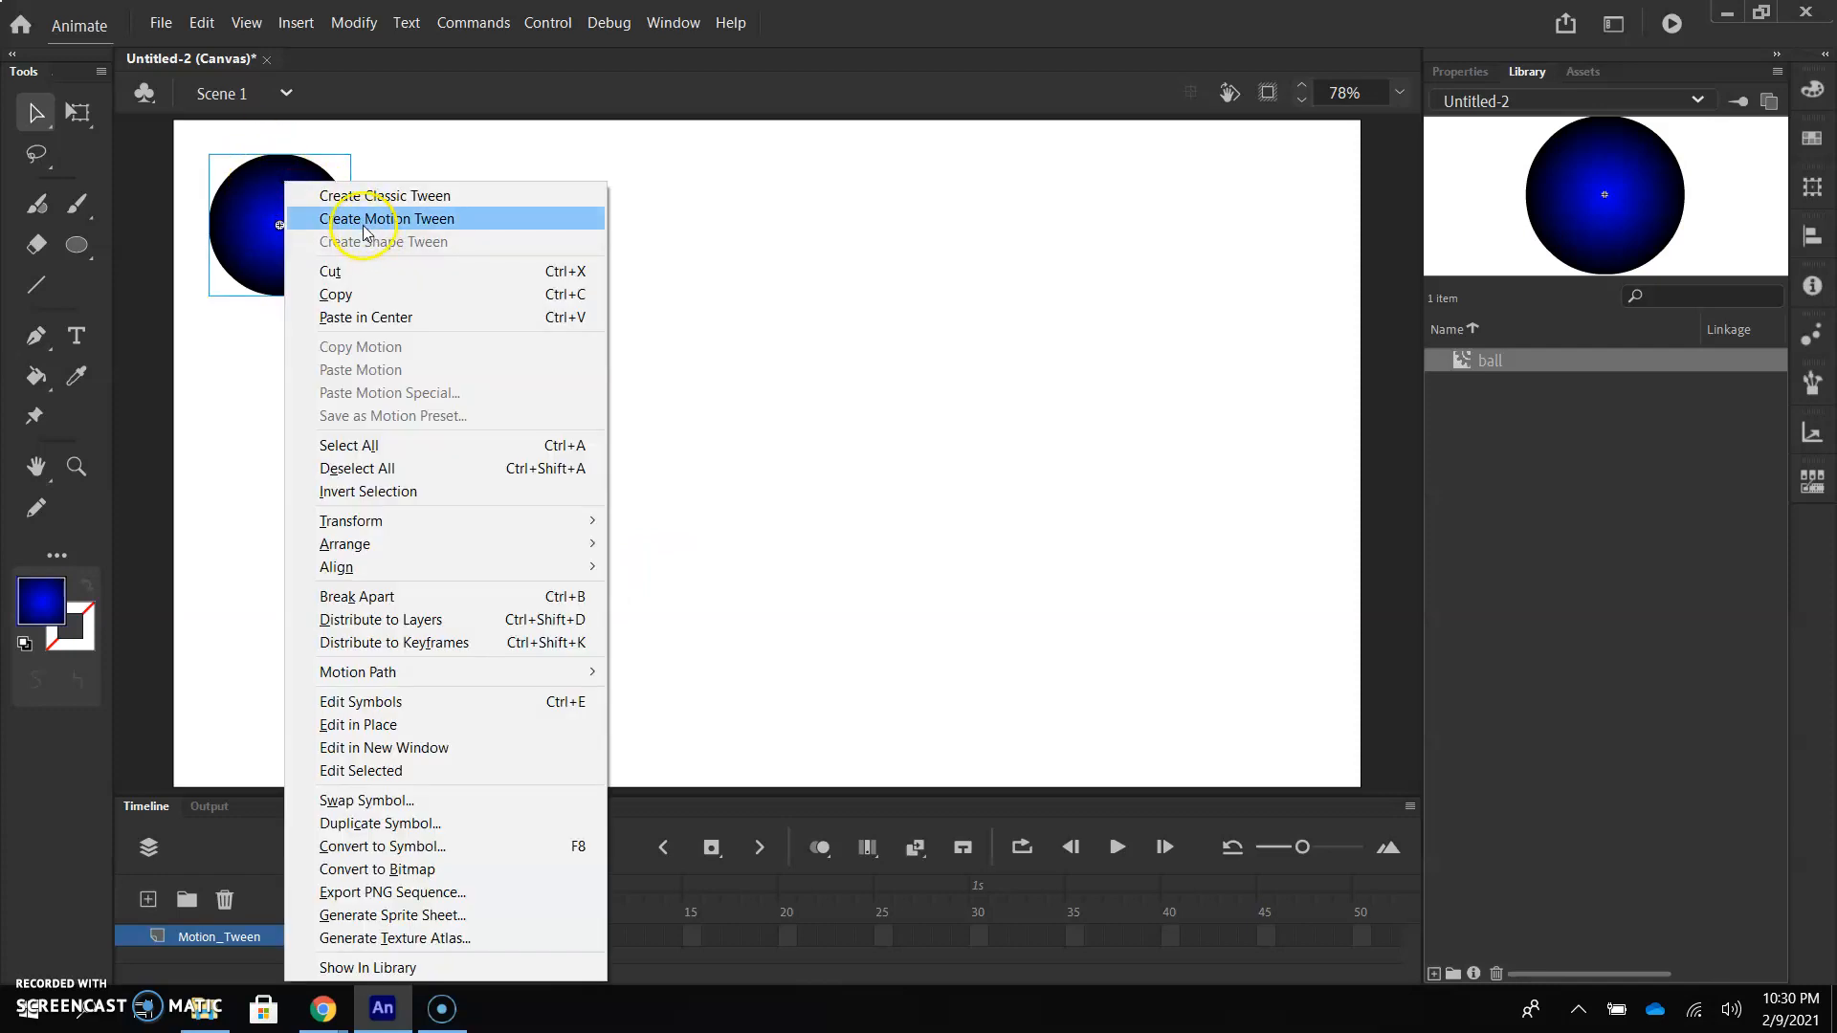
{"action": "left_click", "coordinate": [241, 234]}
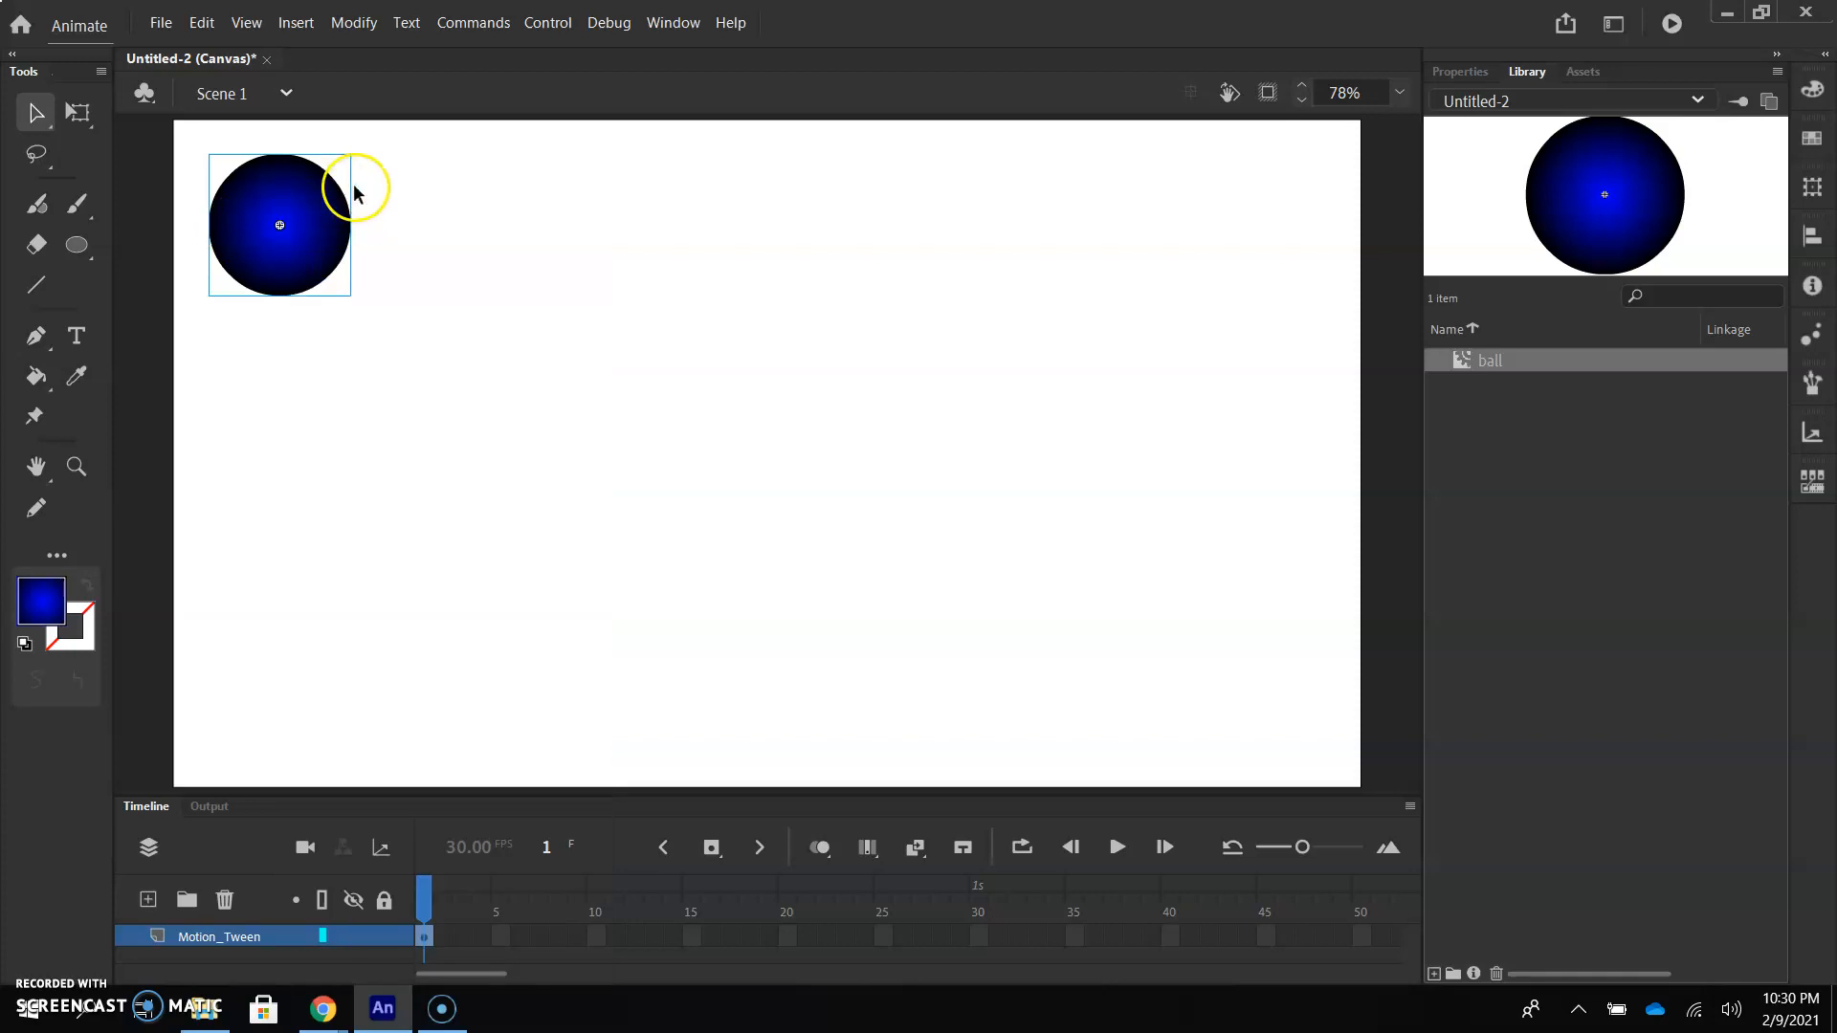
{"action": "left_click", "coordinate": [298, 23]}
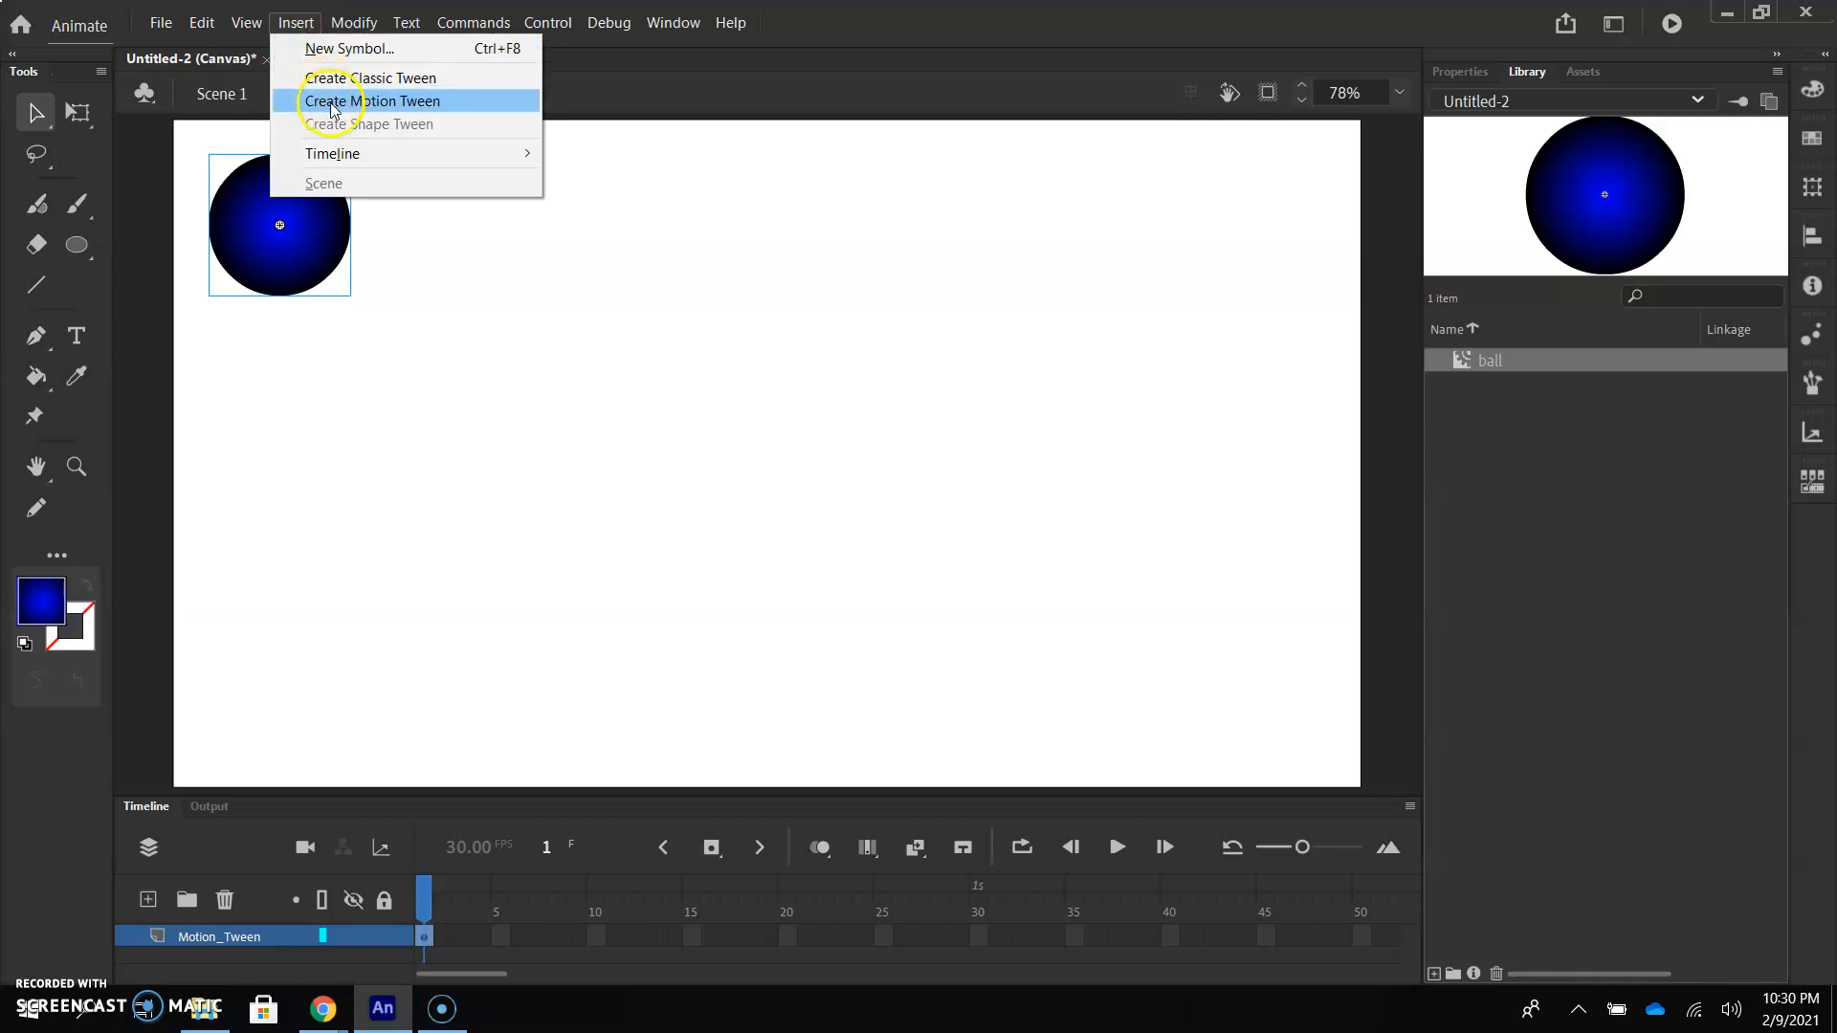
{"action": "left_click", "coordinate": [418, 938]}
{"action": "right_click", "coordinate": [418, 938]}
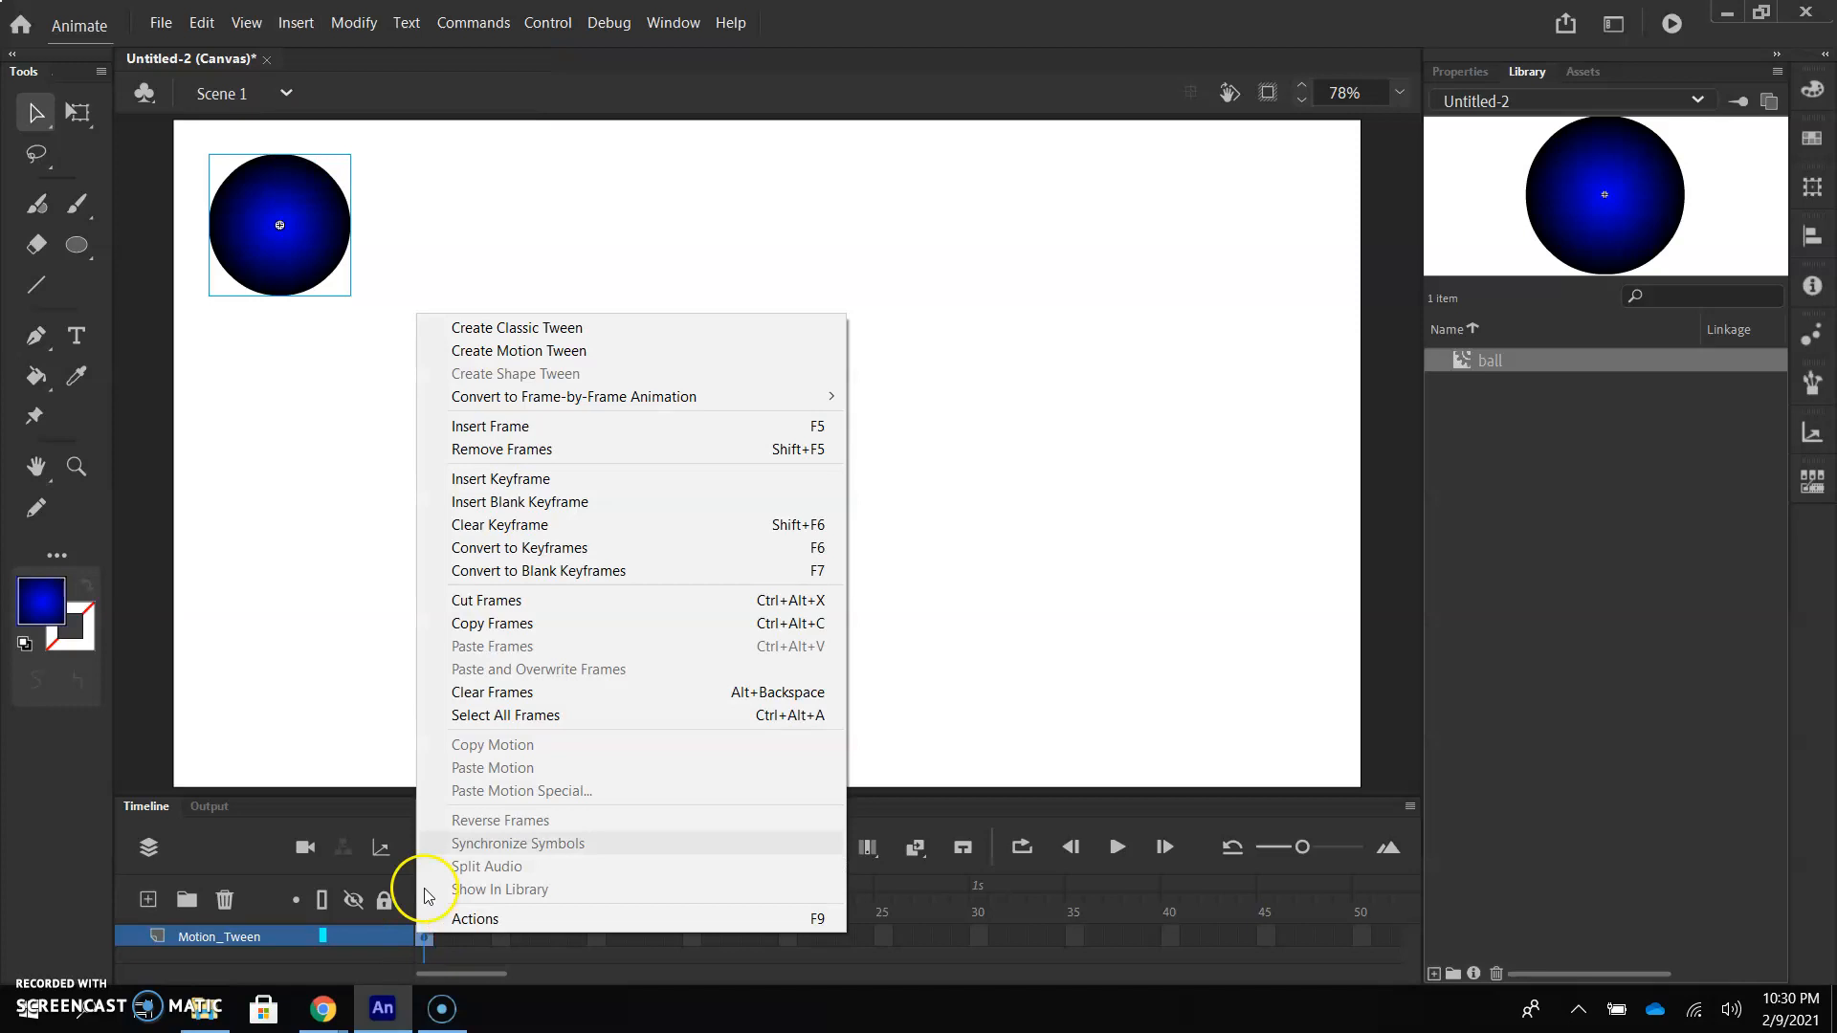
{"action": "left_click", "coordinate": [576, 350]}
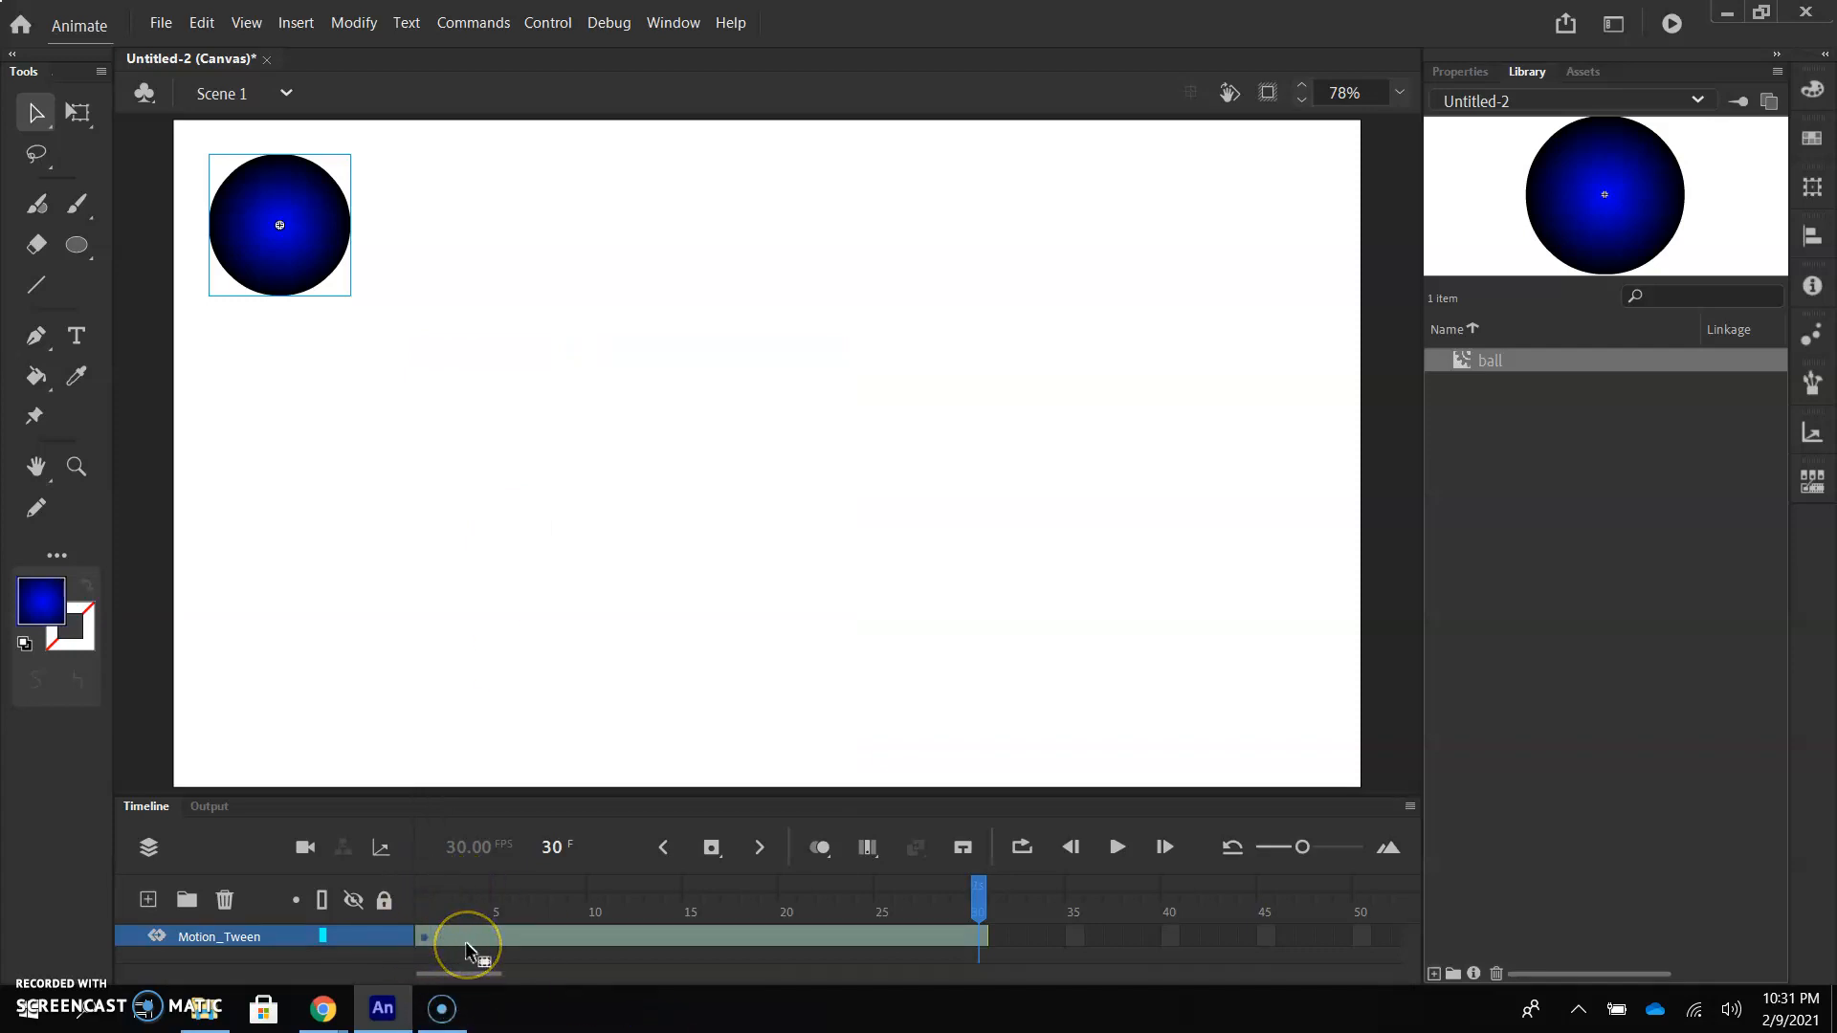
- Inspect the motion tween span on the timeline and move the playhead to frame 28
{"action": "left_click_drag", "start_coordinate": [465, 941], "coordinate": [1040, 940]}
{"action": "left_click", "coordinate": [1038, 936]}
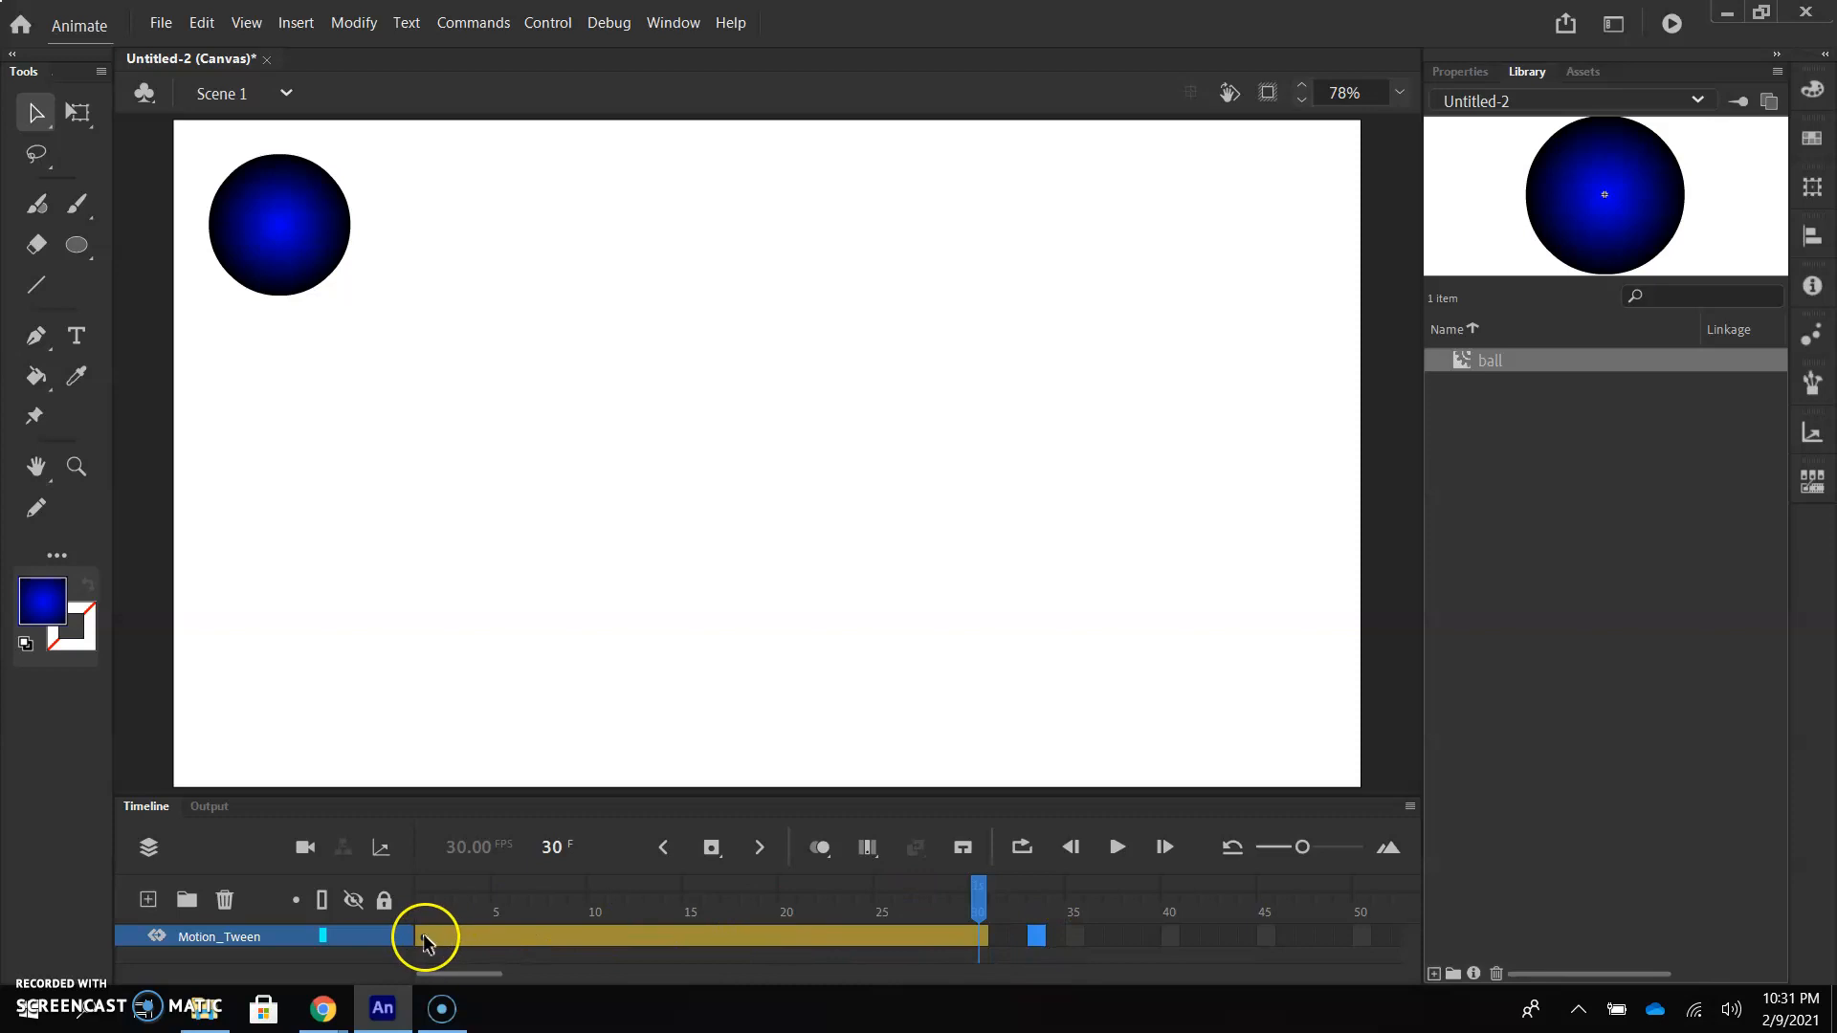
{"action": "left_click_drag", "start_coordinate": [979, 905], "coordinate": [940, 905]}
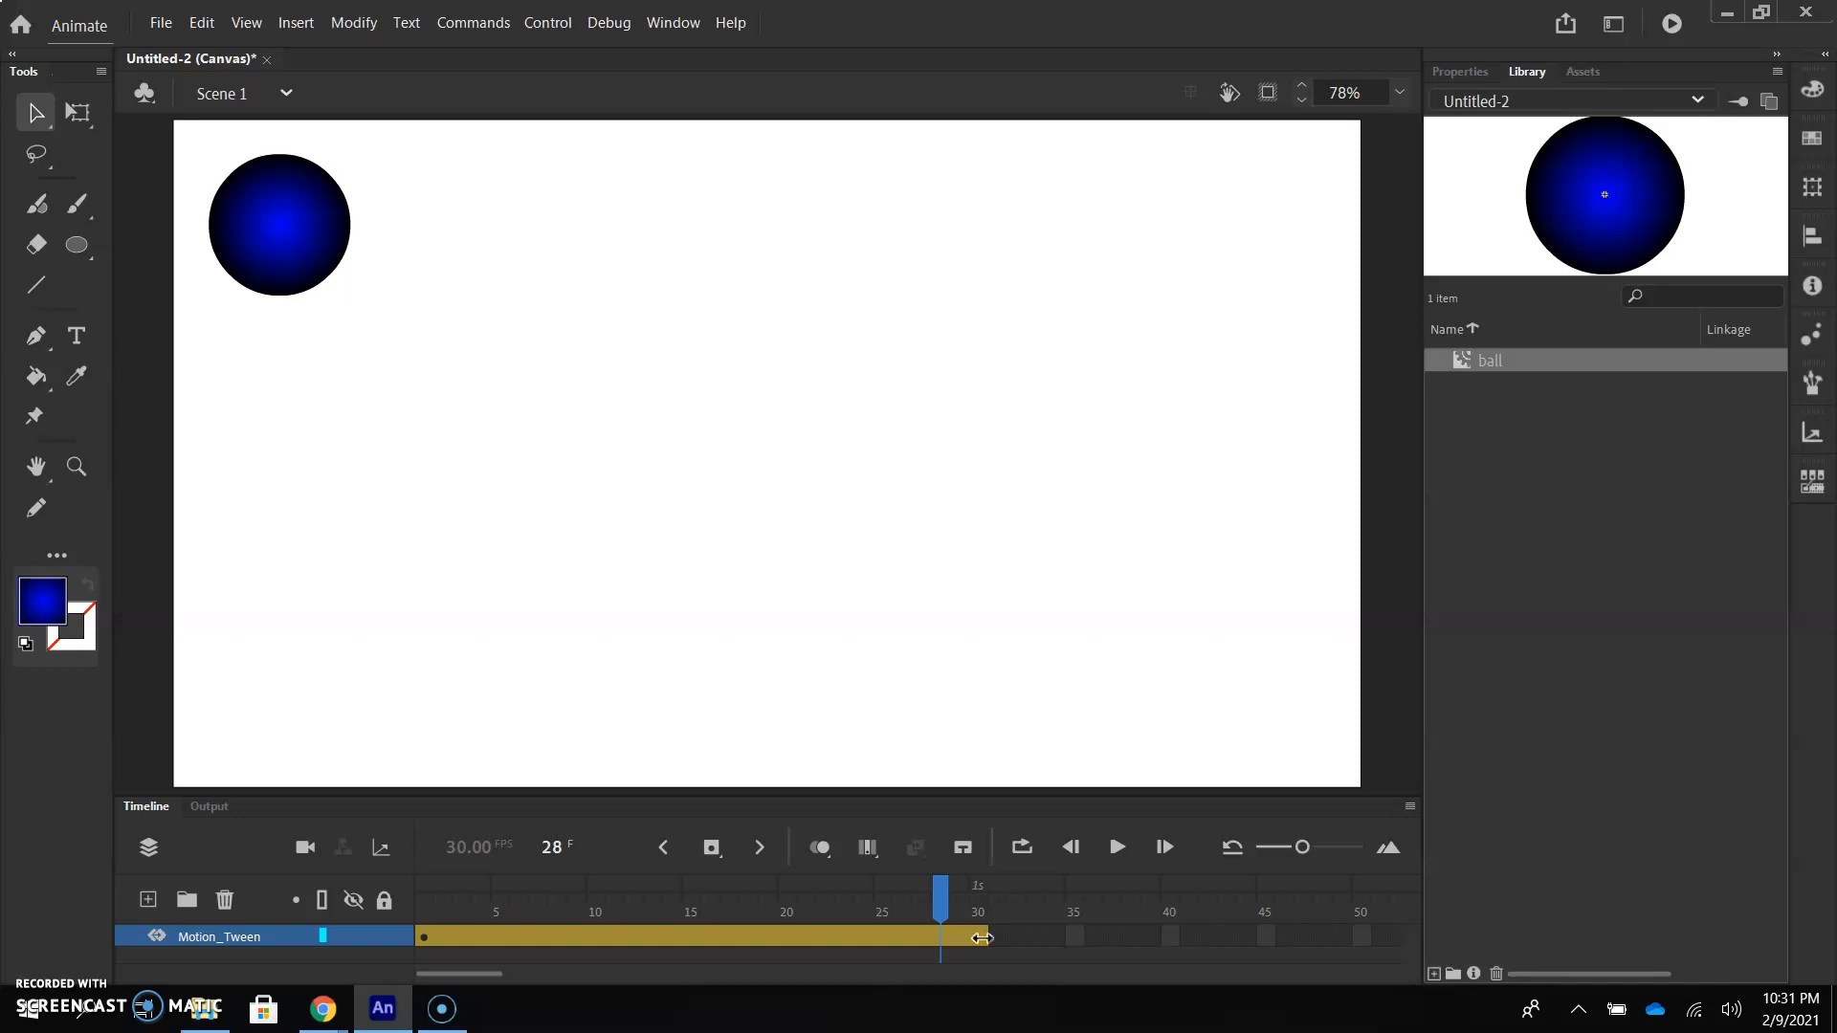
- Move the playhead to frame 30 and reposition the ball at the bottom centre of the stage
{"action": "left_click_drag", "start_coordinate": [941, 904], "coordinate": [980, 914]}
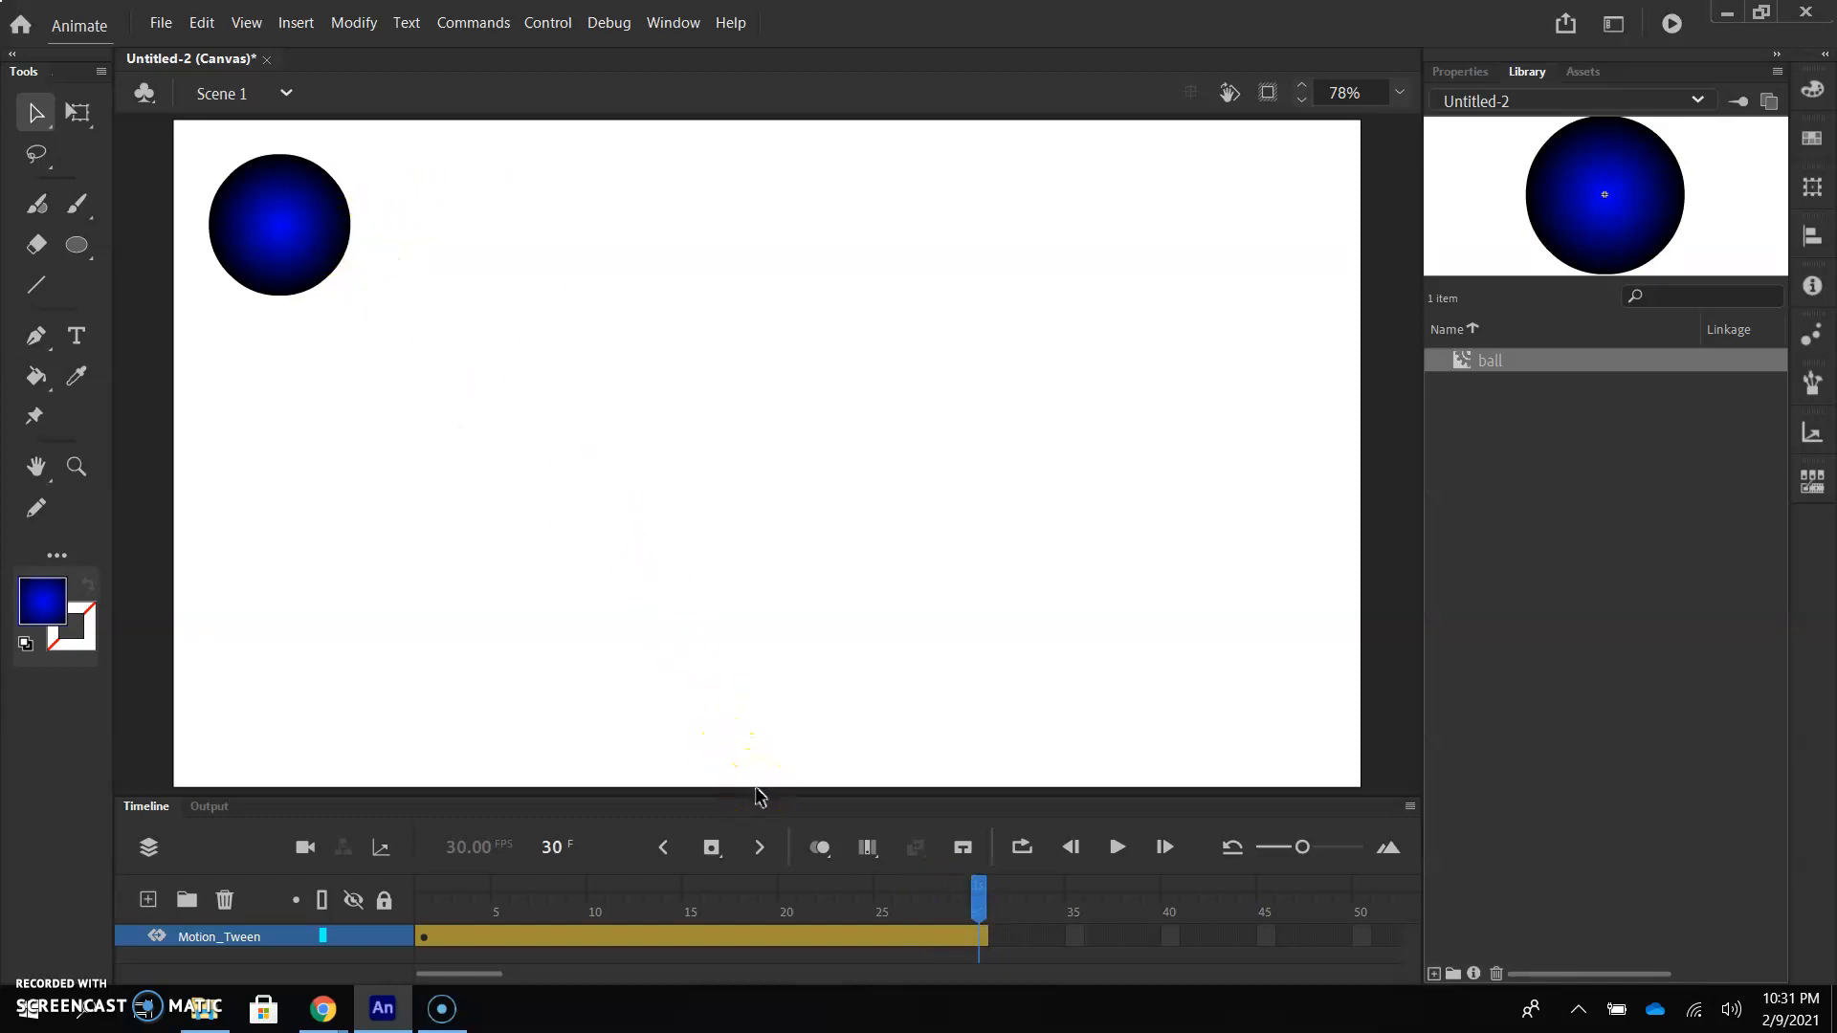
{"action": "left_click", "coordinate": [983, 943]}
{"action": "left_click", "coordinate": [949, 947]}
{"action": "left_click", "coordinate": [479, 921]}
{"action": "left_click", "coordinate": [298, 230]}
{"action": "left_click_drag", "start_coordinate": [298, 233], "coordinate": [772, 732]}
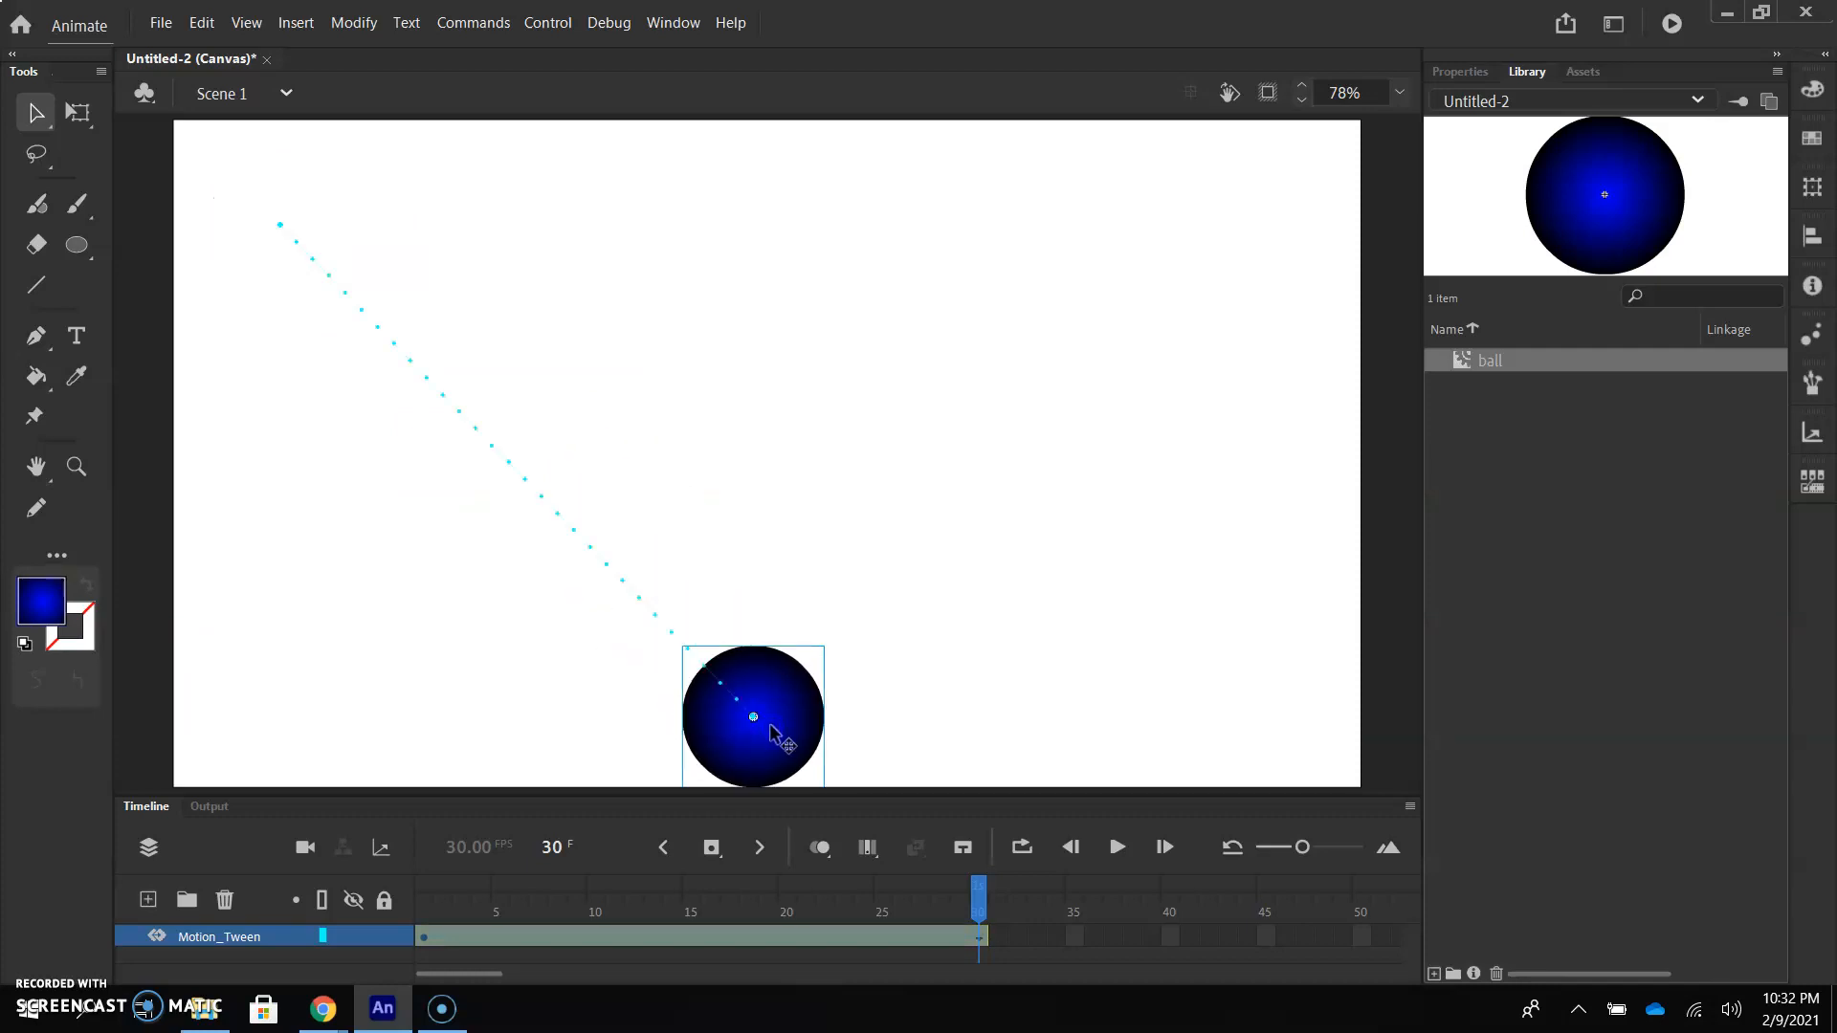
{"action": "left_click", "coordinate": [1020, 936]}
{"action": "left_click", "coordinate": [977, 943]}
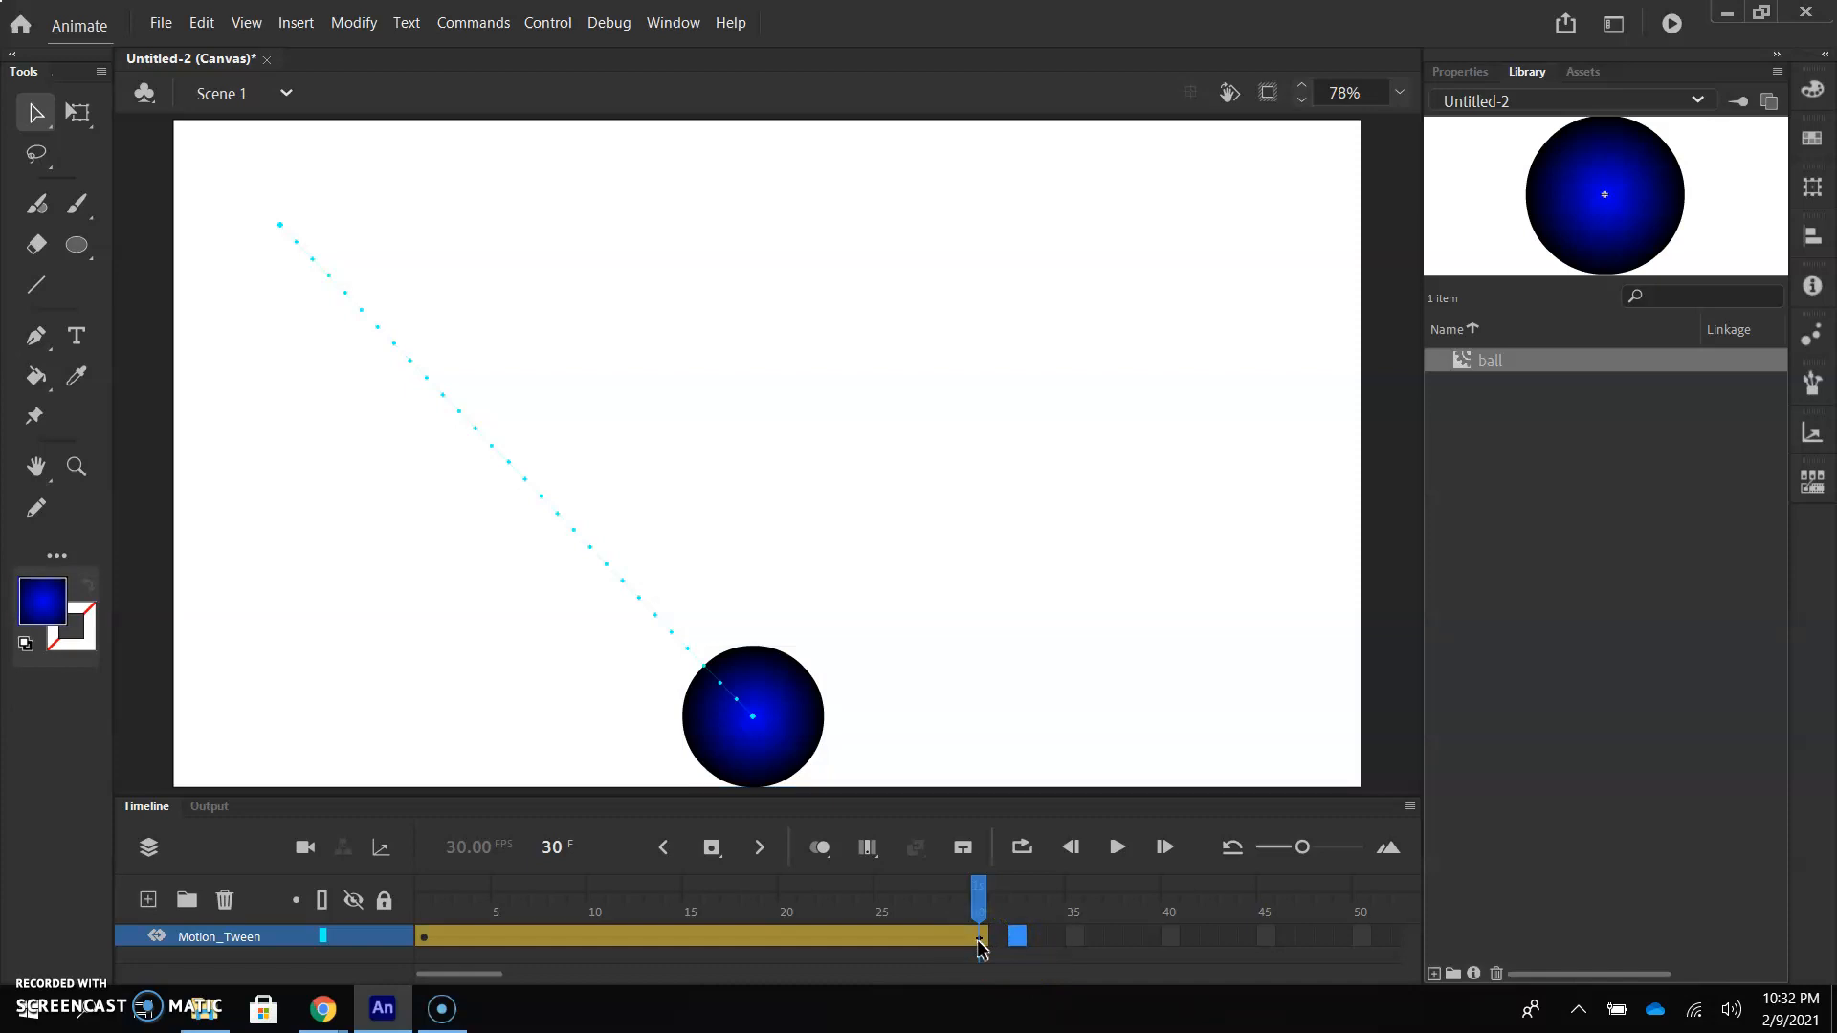
- Extend the Motion_Tween layer's tween span to frame 70 by inserting a frame there
{"action": "left_click_drag", "start_coordinate": [990, 894], "coordinate": [982, 969]}
{"action": "left_click_drag", "start_coordinate": [440, 972], "coordinate": [490, 1000]}
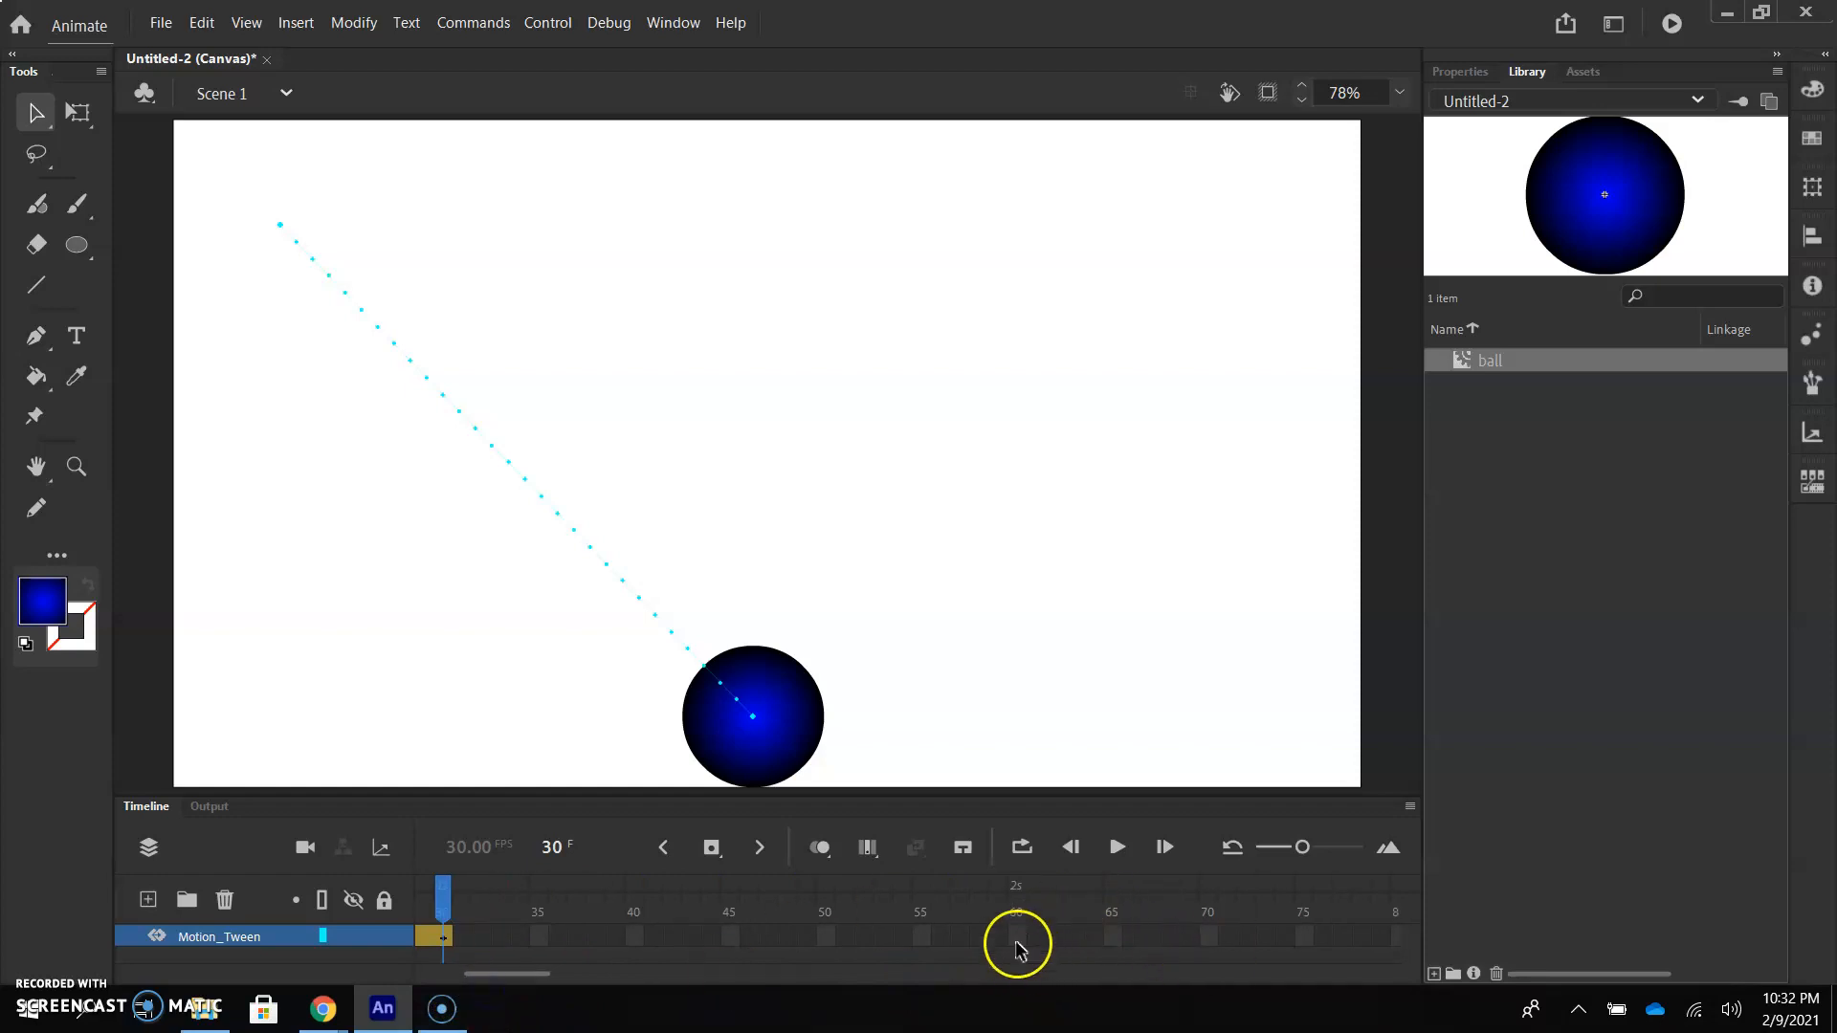
{"action": "left_click", "coordinate": [1209, 937]}
{"action": "right_click", "coordinate": [1210, 937]}
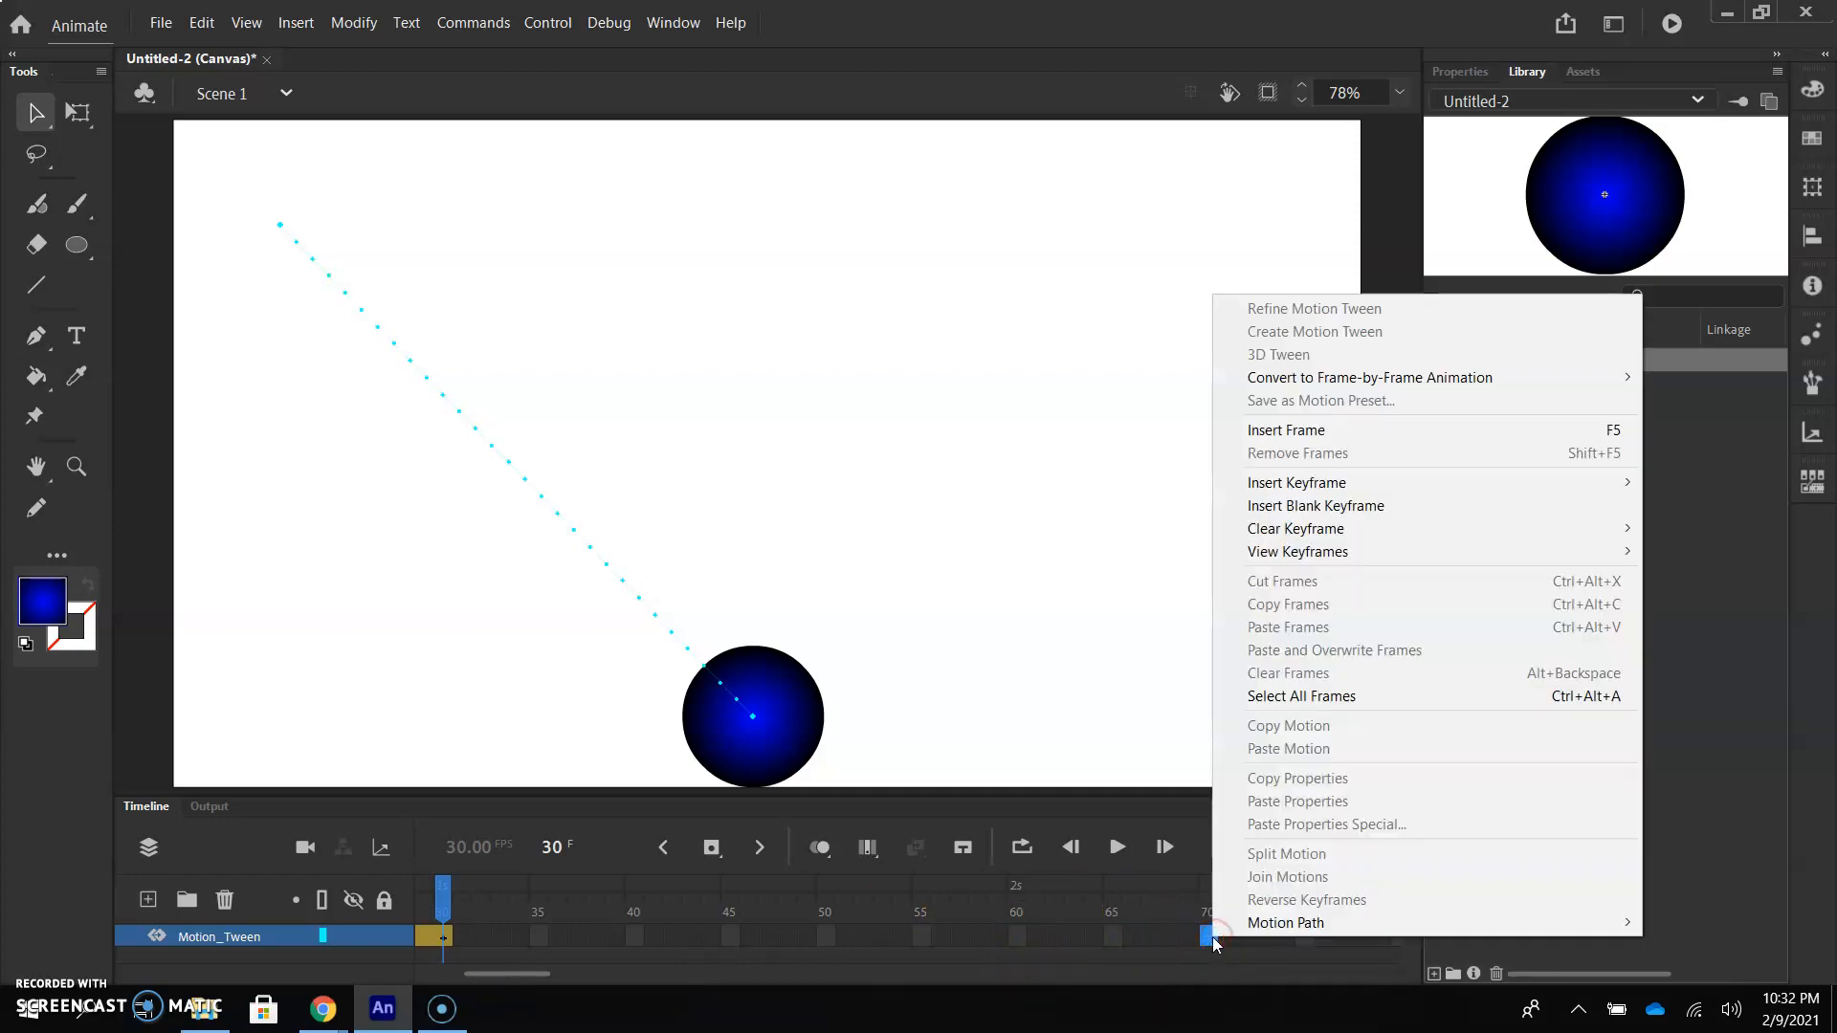
{"action": "left_click", "coordinate": [1272, 439]}
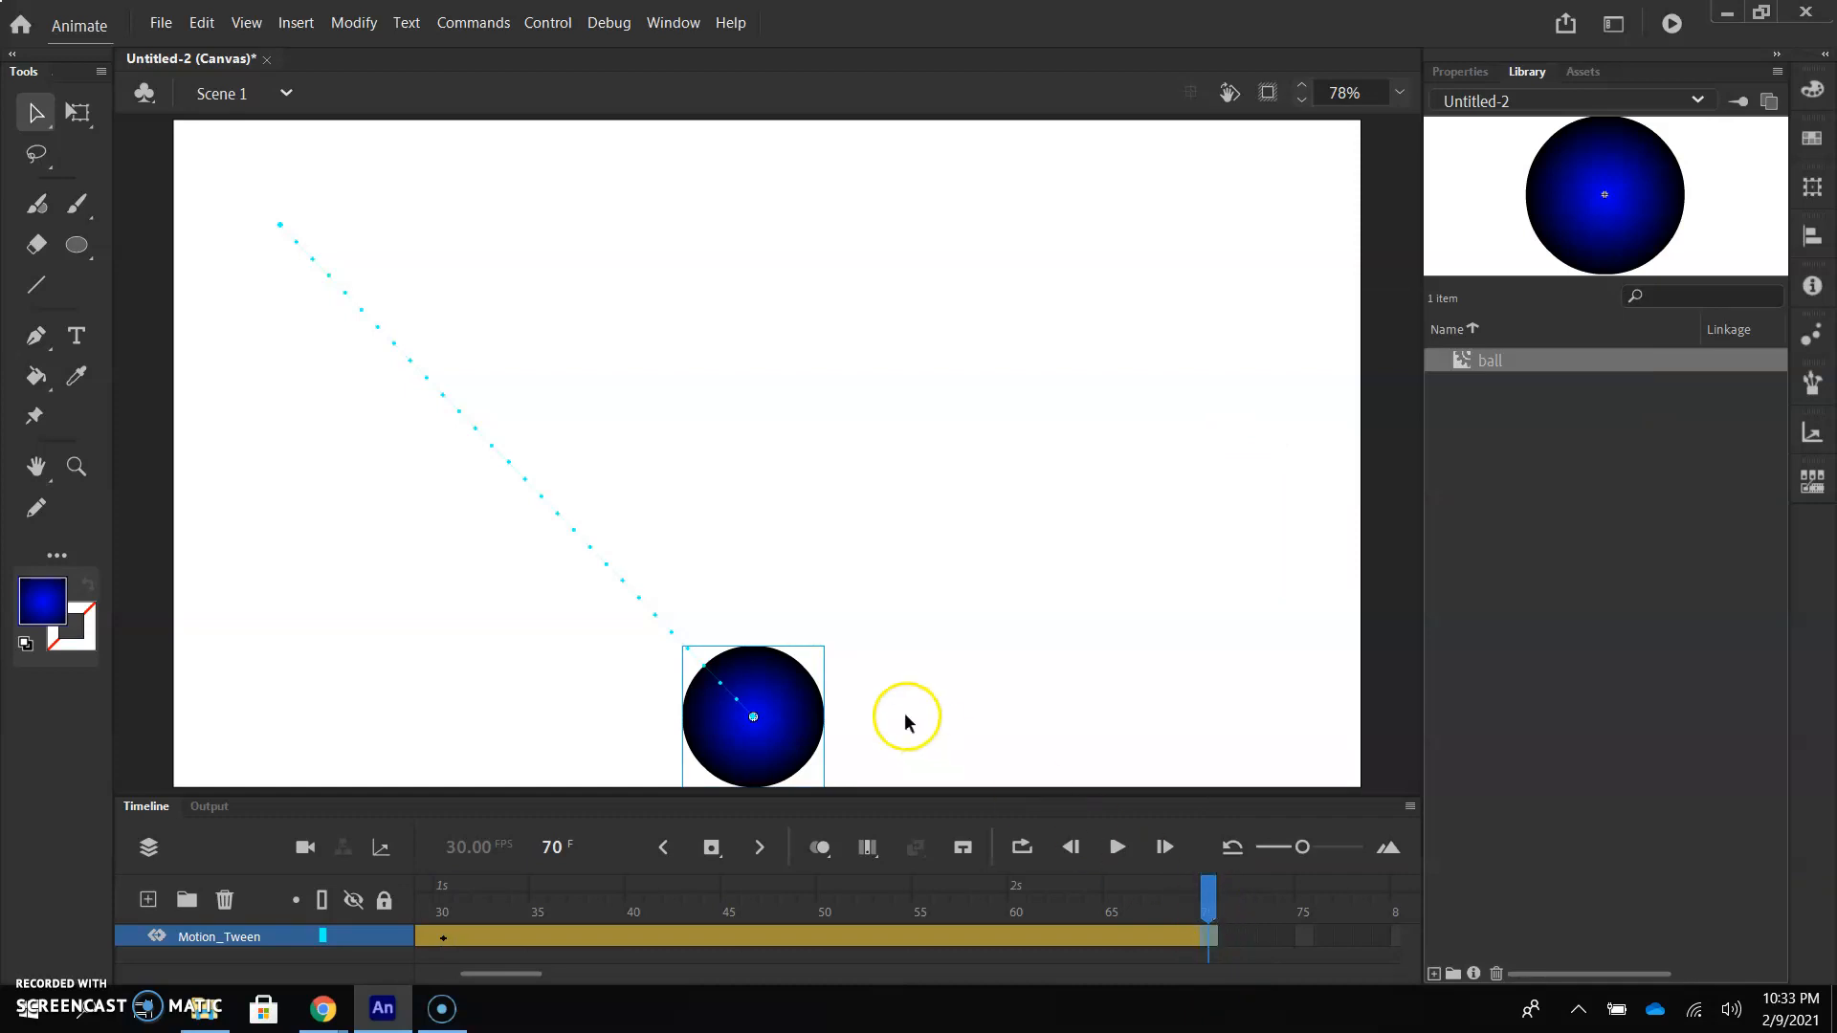
- Move the ball at frame 70 to the stage's upper-right corner and play the animation
{"action": "left_click_drag", "start_coordinate": [809, 728], "coordinate": [1418, 184]}
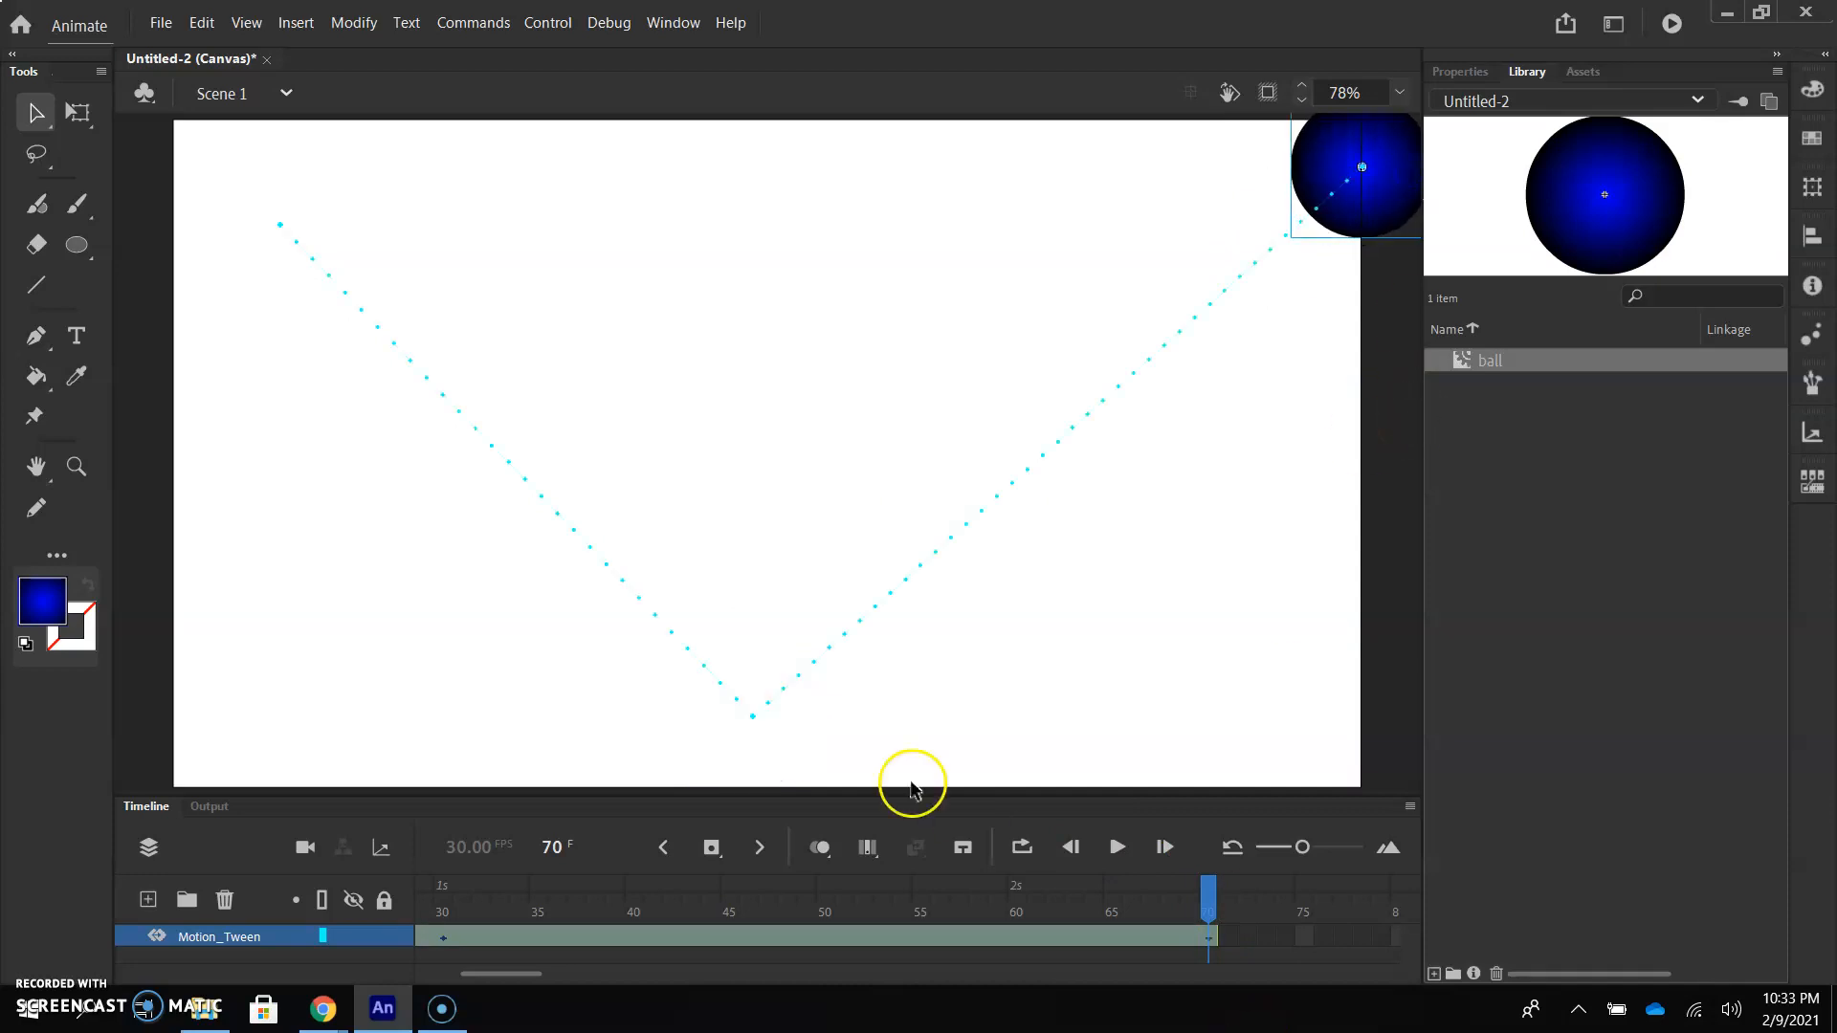
{"action": "left_click", "coordinate": [1116, 849]}
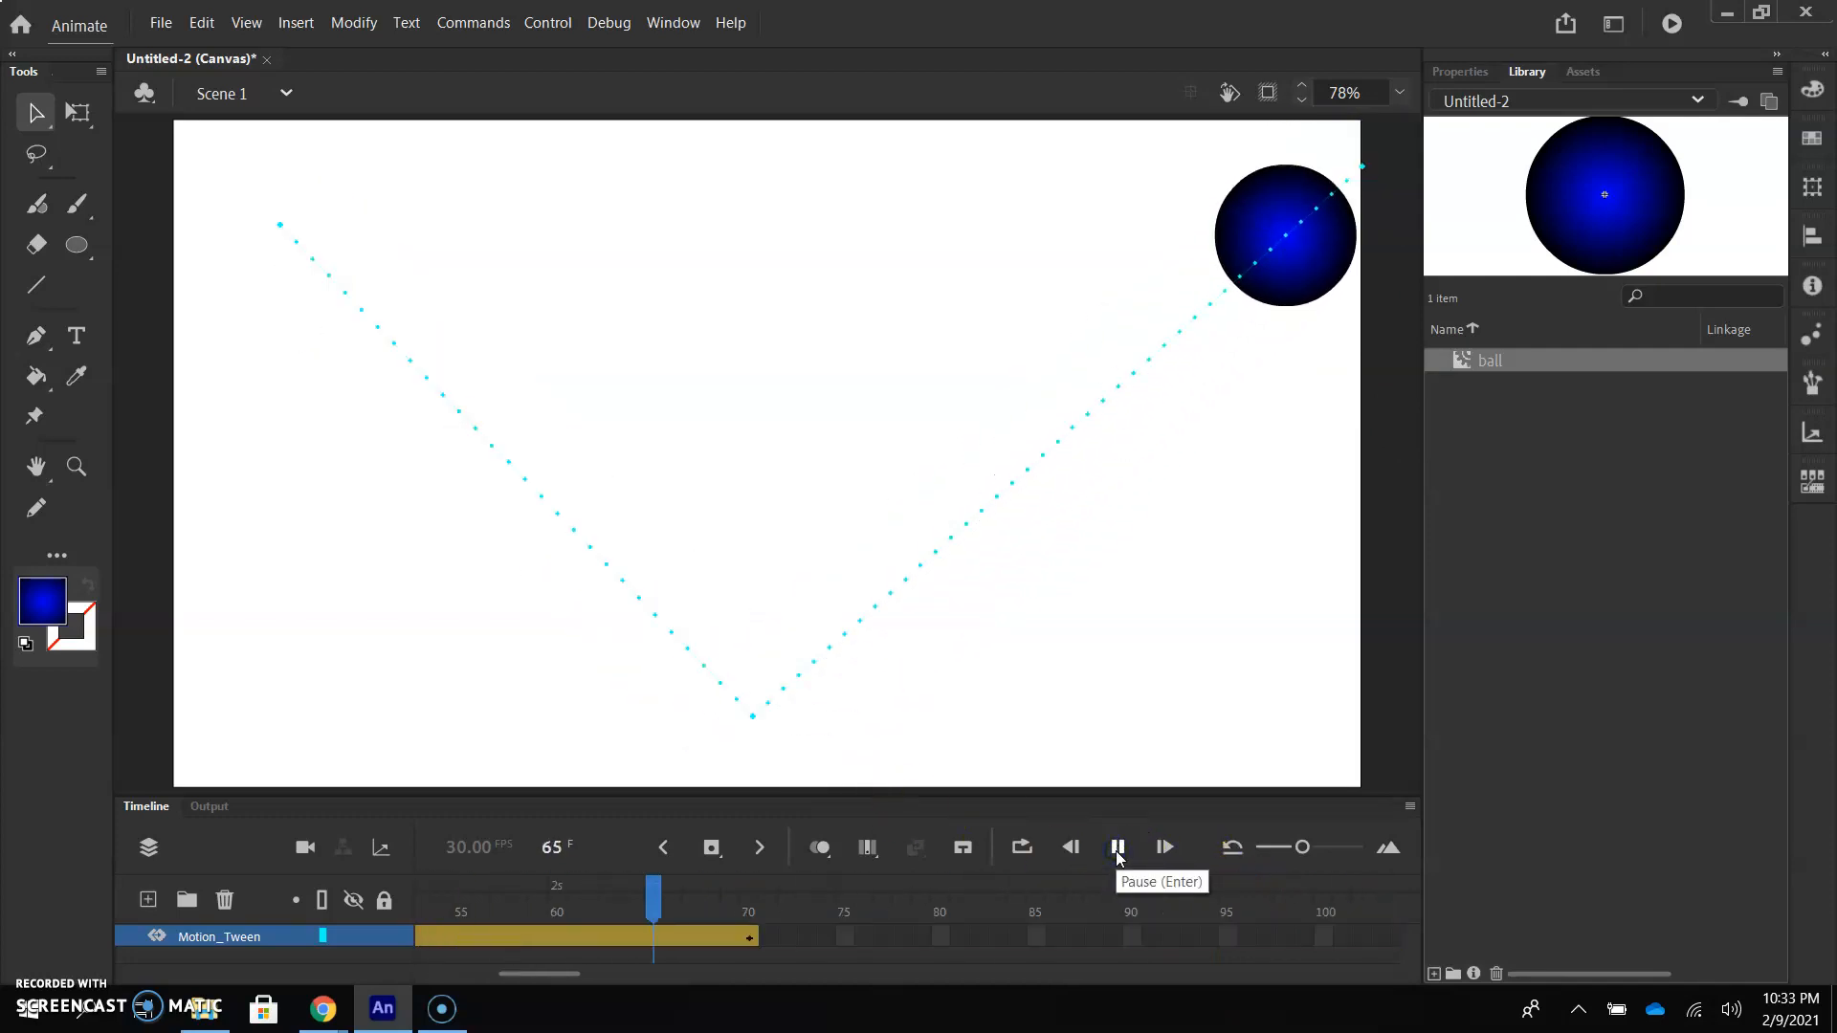
{"action": "left_click", "coordinate": [1108, 933]}
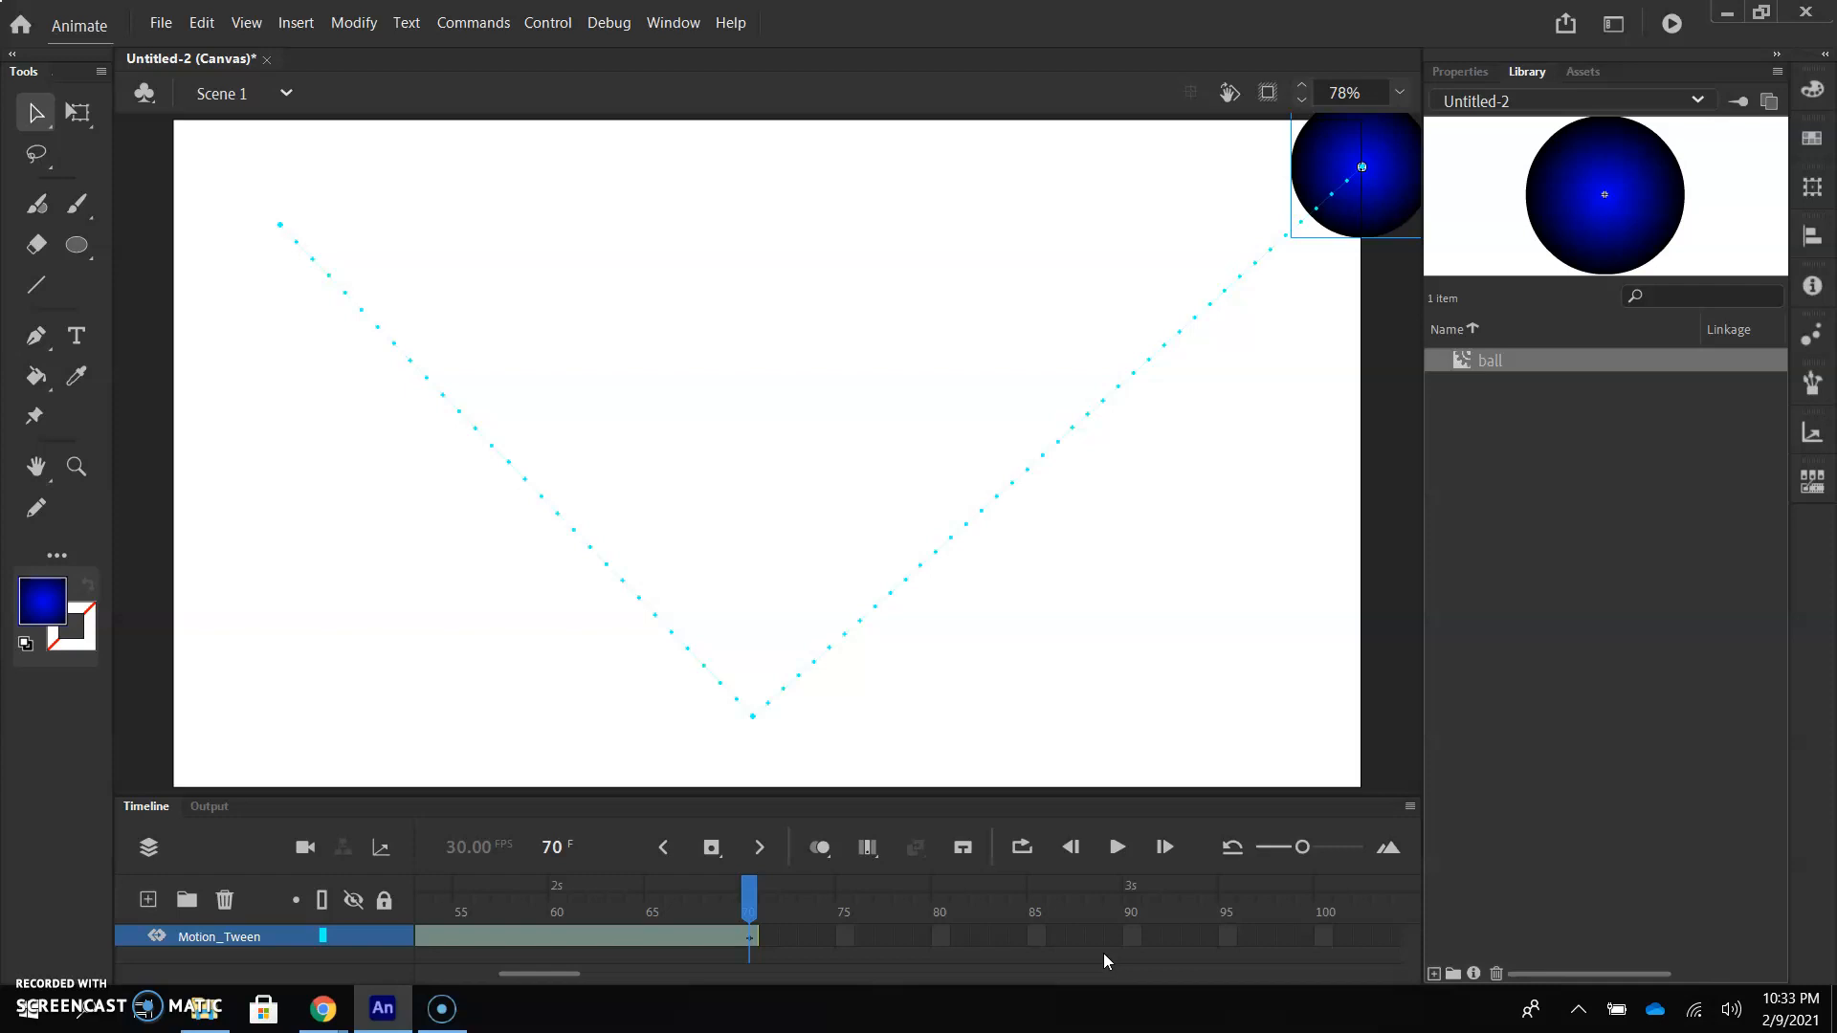
- Bend both straight segments of the ball's motion path downward into curves and play the animation
{"action": "left_click_drag", "start_coordinate": [1265, 864], "coordinate": [1296, 851]}
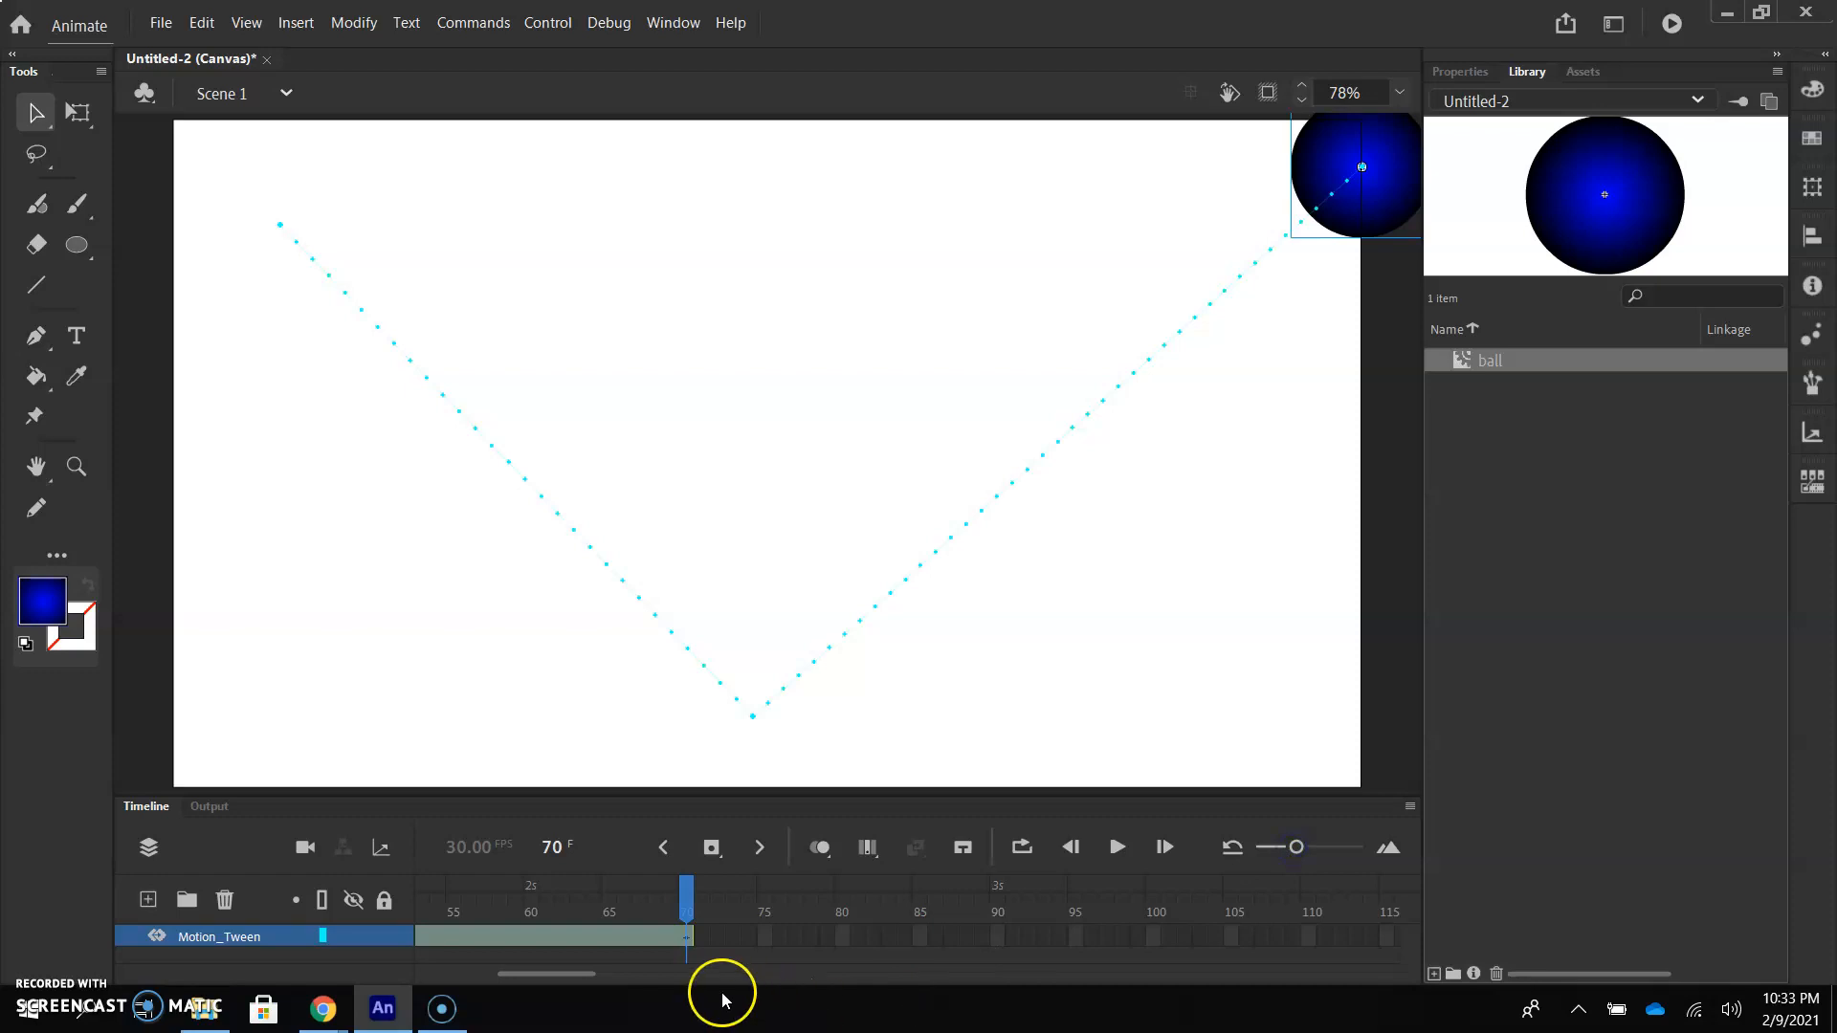
{"action": "left_click_drag", "start_coordinate": [578, 972], "coordinate": [513, 975]}
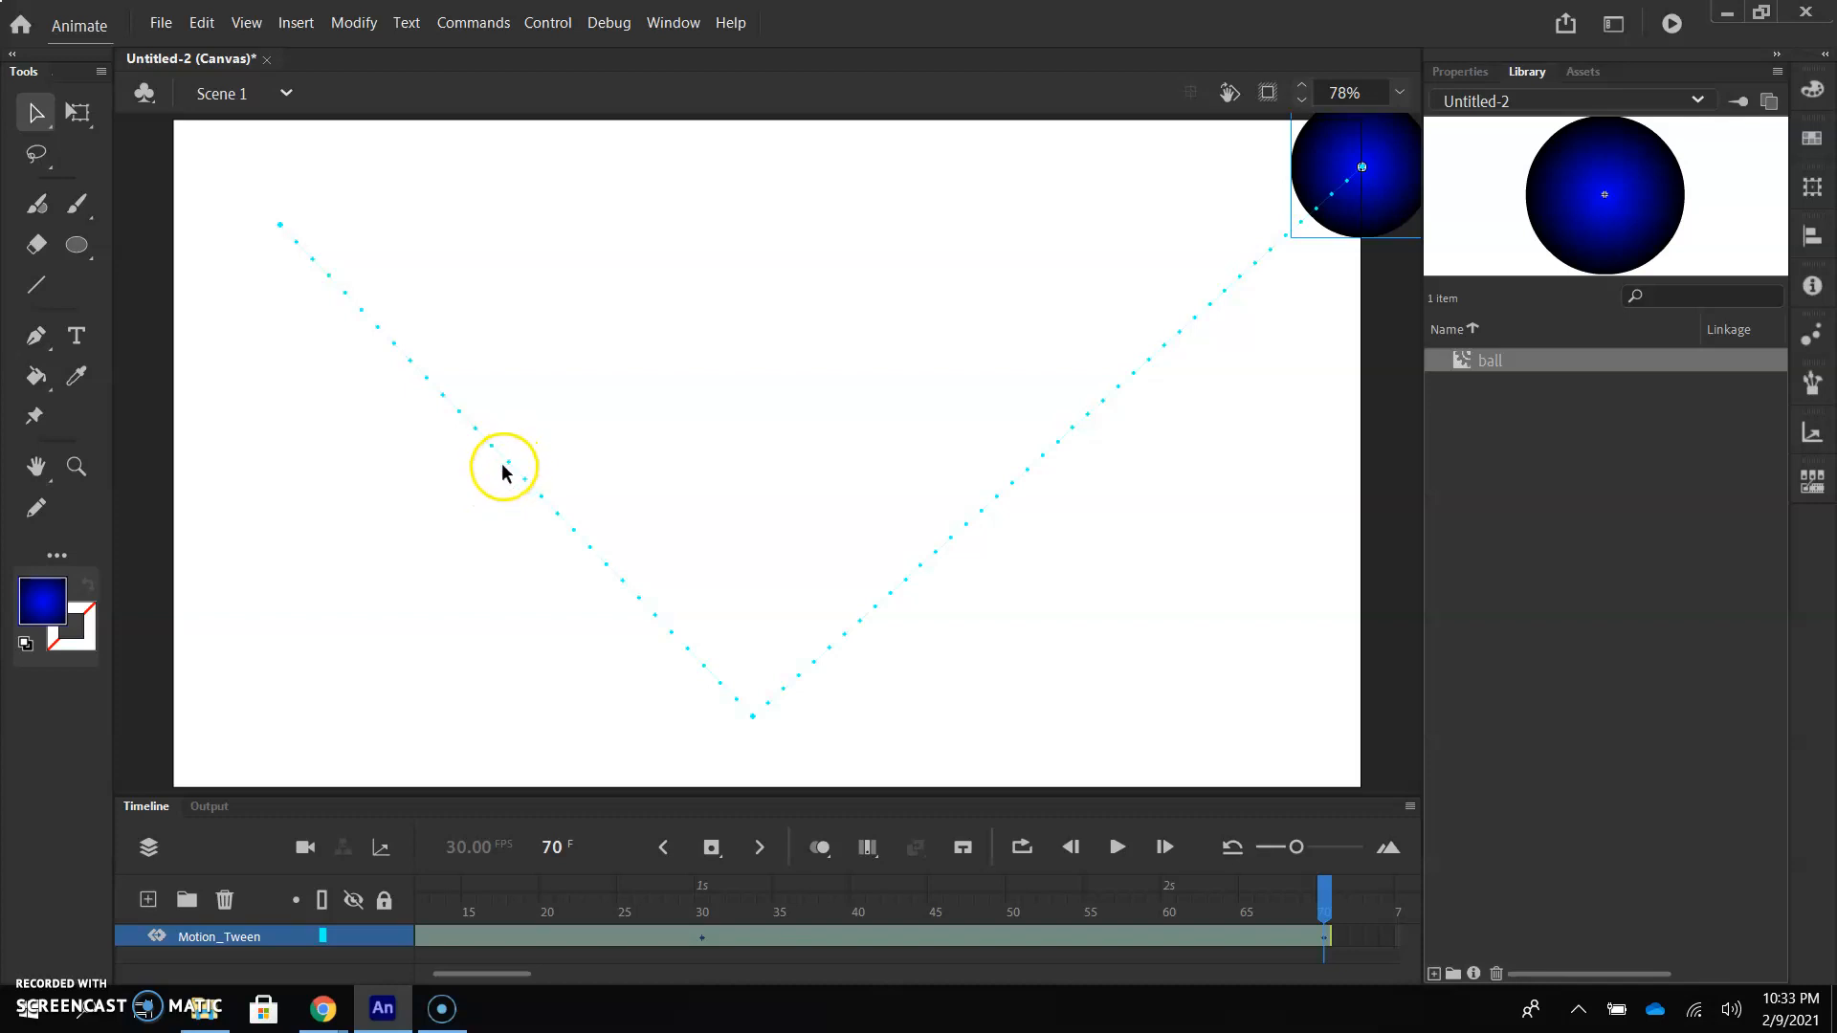
{"action": "left_click_drag", "start_coordinate": [505, 469], "coordinate": [470, 509]}
{"action": "left_click_drag", "start_coordinate": [1068, 432], "coordinate": [1098, 494]}
{"action": "left_click", "coordinate": [1115, 849]}
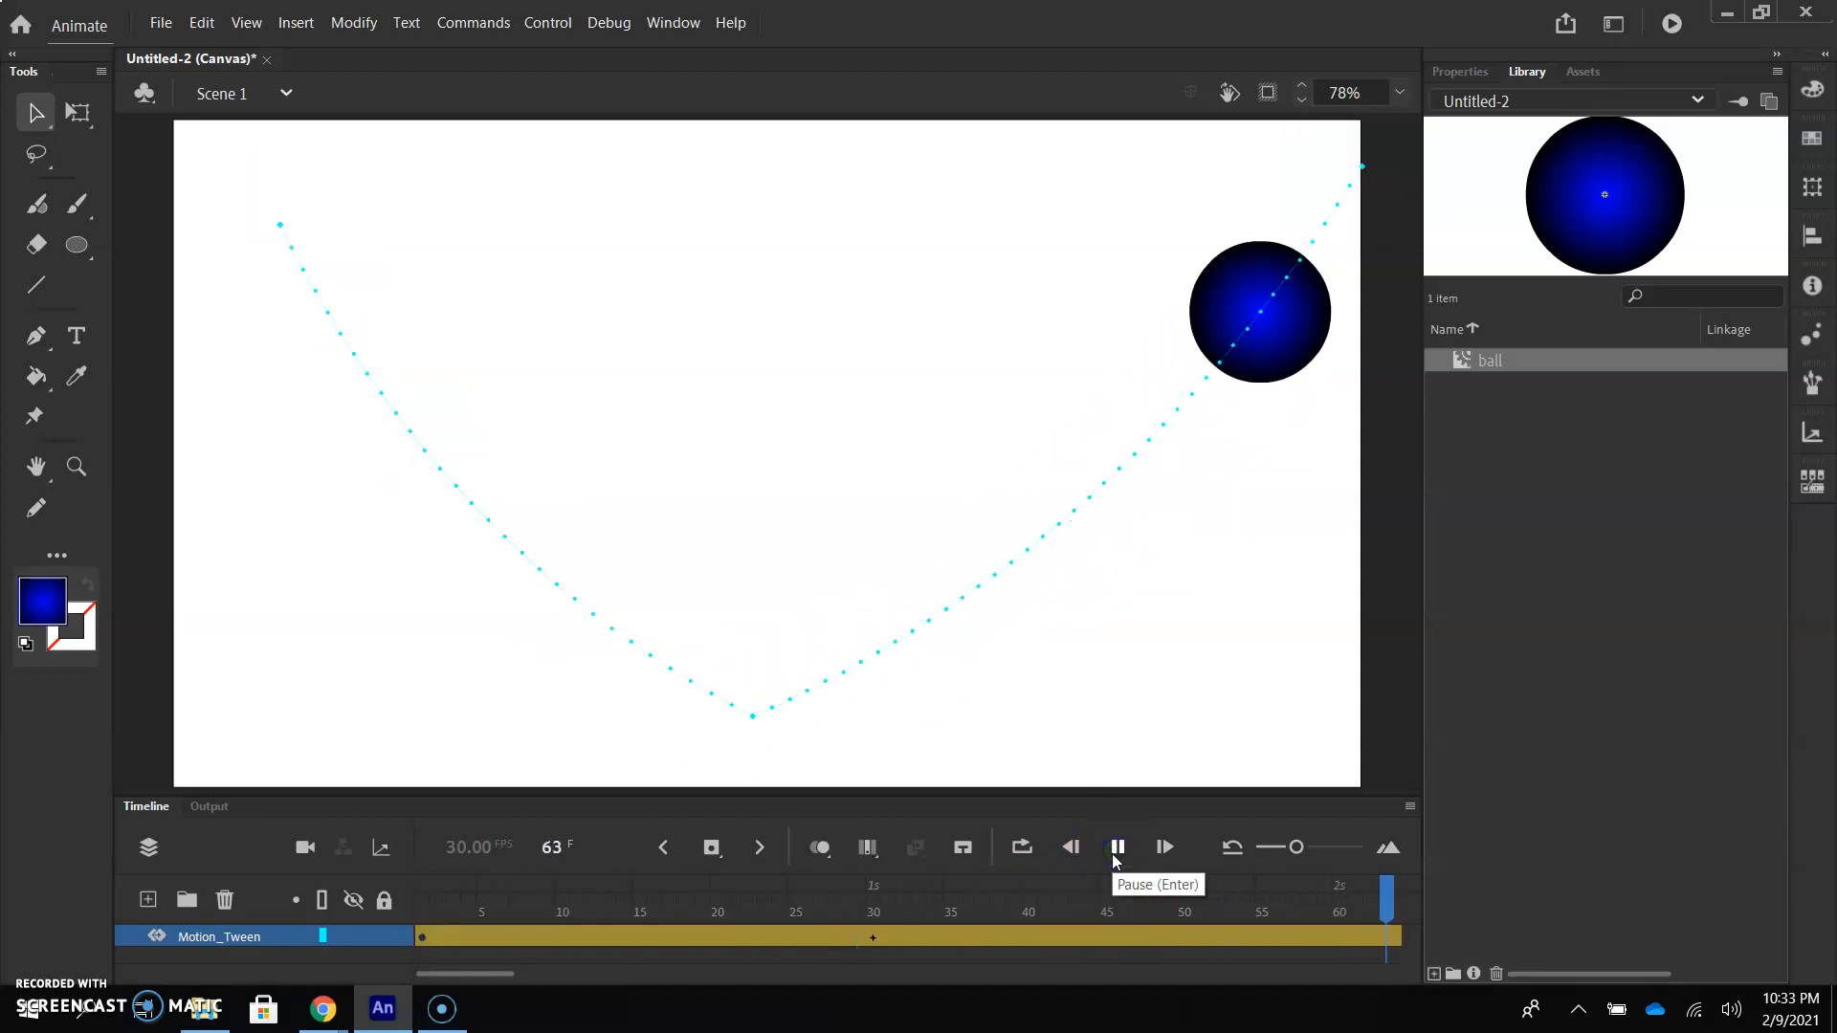
{"action": "left_click", "coordinate": [1115, 848]}
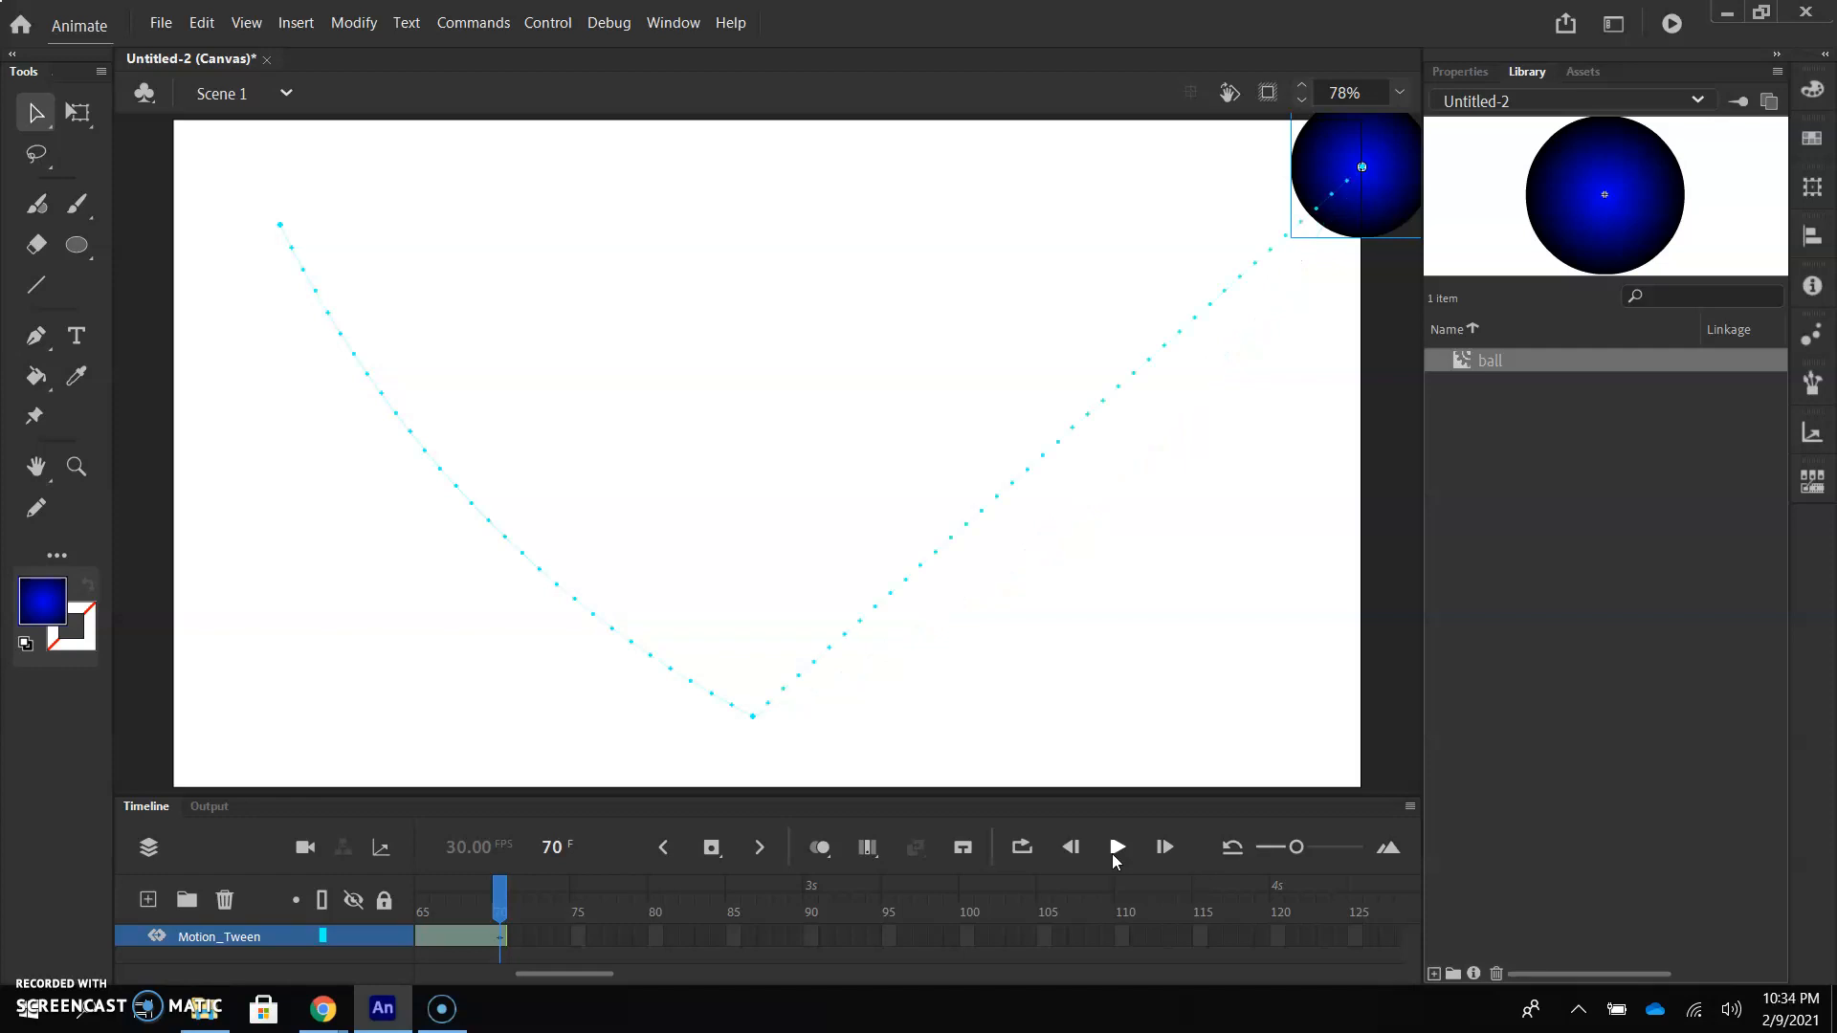
- Bend the straight second segment of the motion path upward into an arc and play the animation
{"action": "left_click_drag", "start_coordinate": [1059, 443], "coordinate": [1007, 392]}
{"action": "left_click", "coordinate": [1115, 848]}
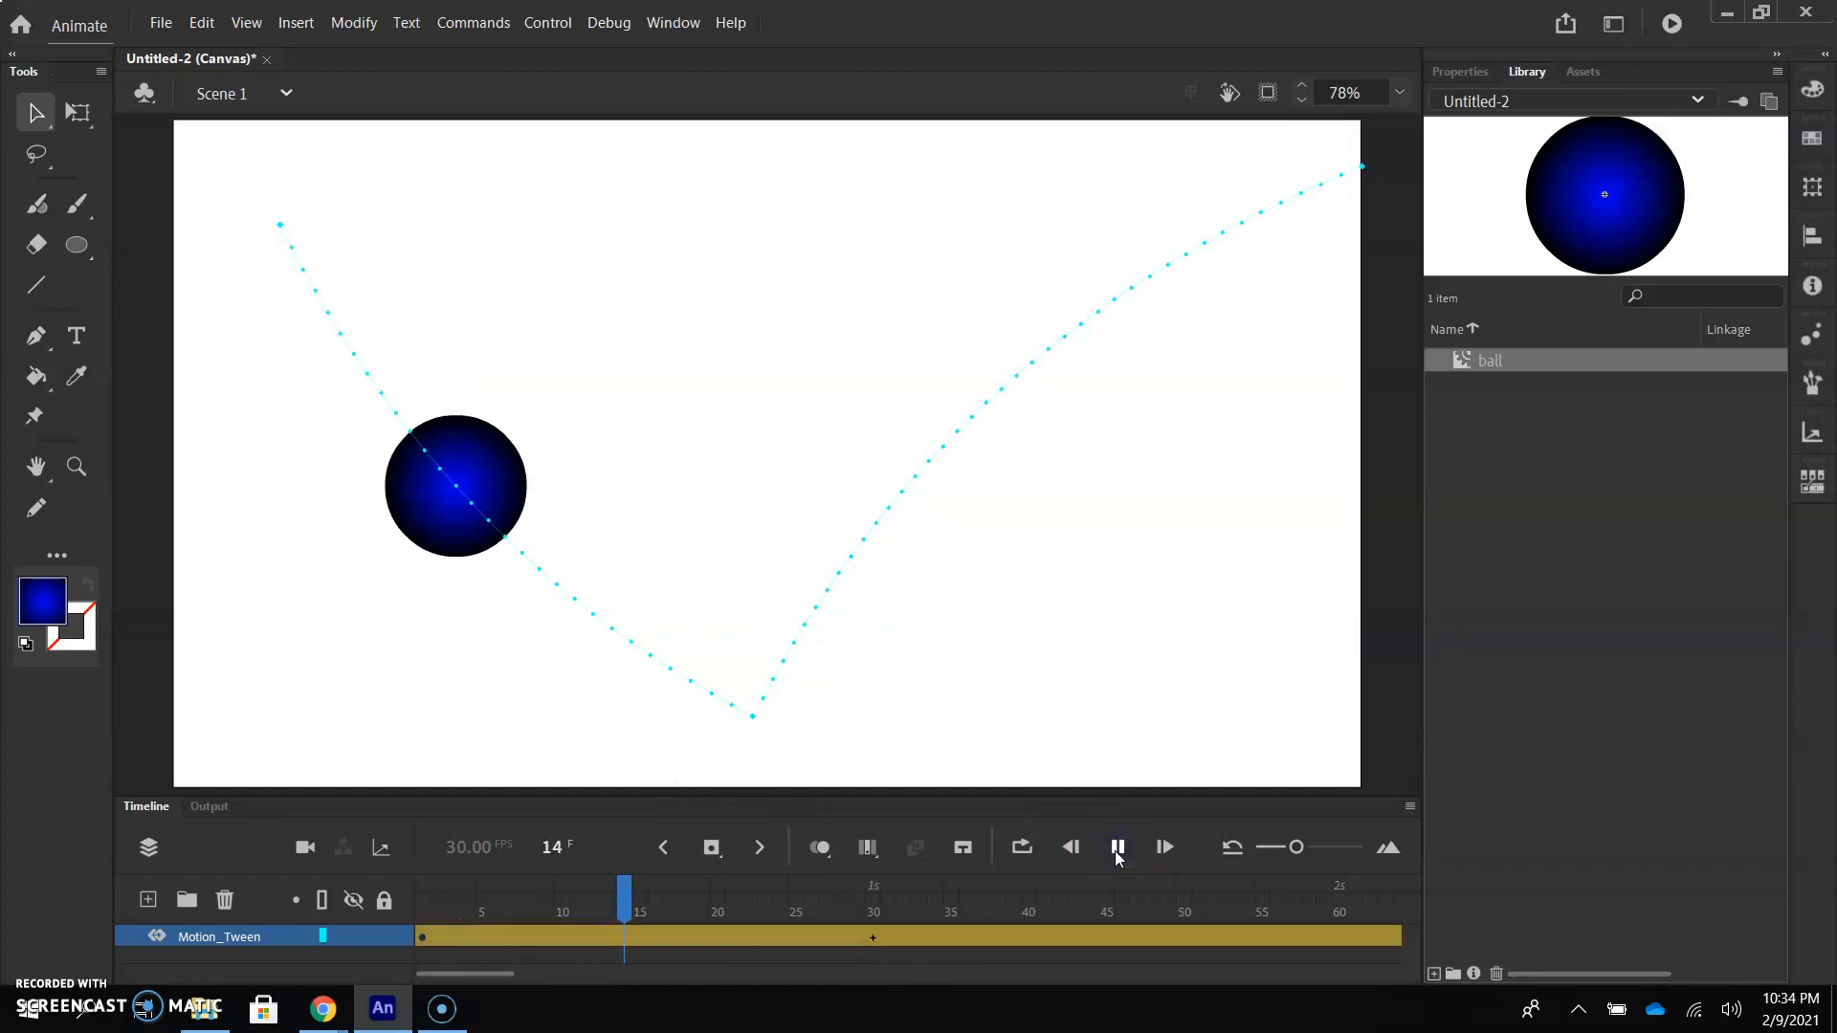